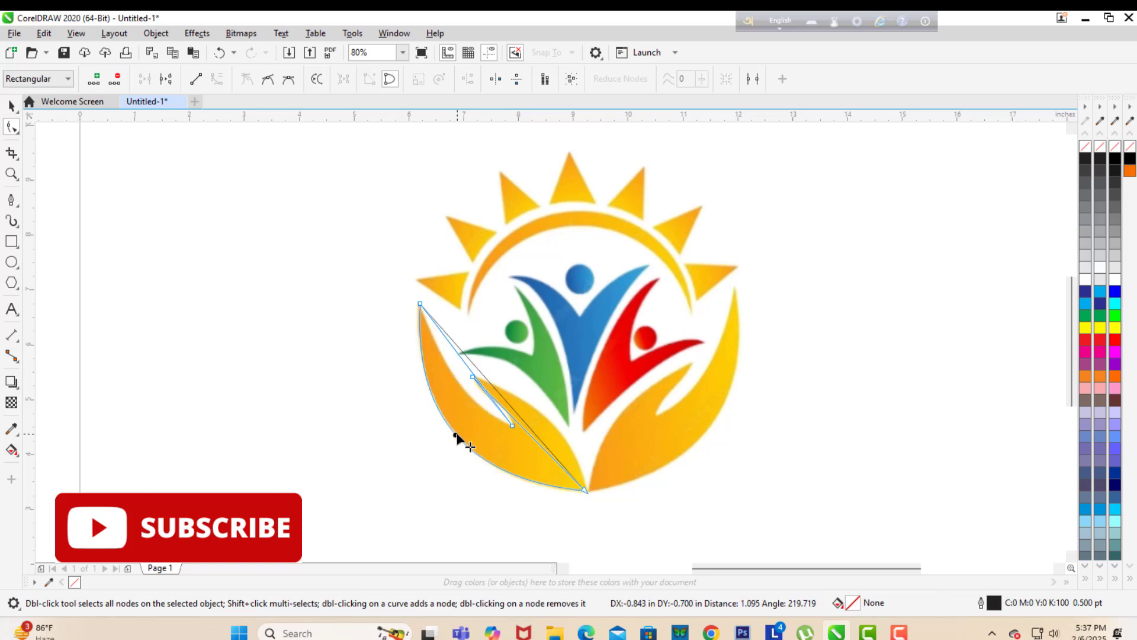
Step: Bend the segments of the left hand's outline and adjust its nodes to follow the palm, thumb and fingertip edges
drag(466, 365, 457, 381)
drag(553, 453, 571, 412)
click(586, 490)
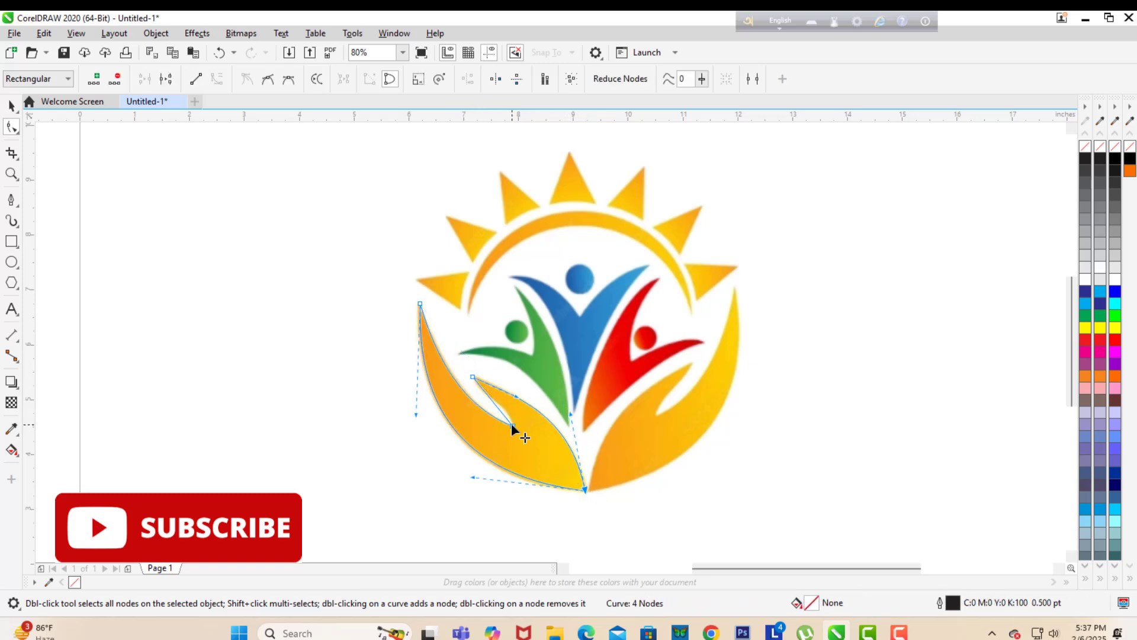
click(512, 425)
drag(501, 411, 513, 409)
click(472, 377)
click(512, 425)
click(584, 490)
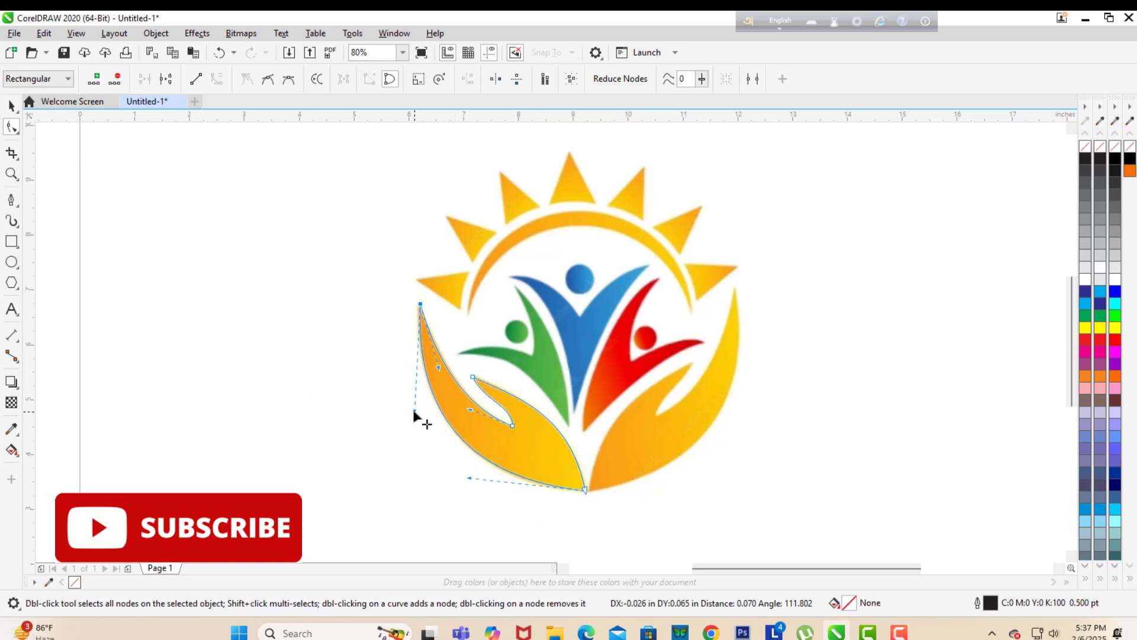
key(space)
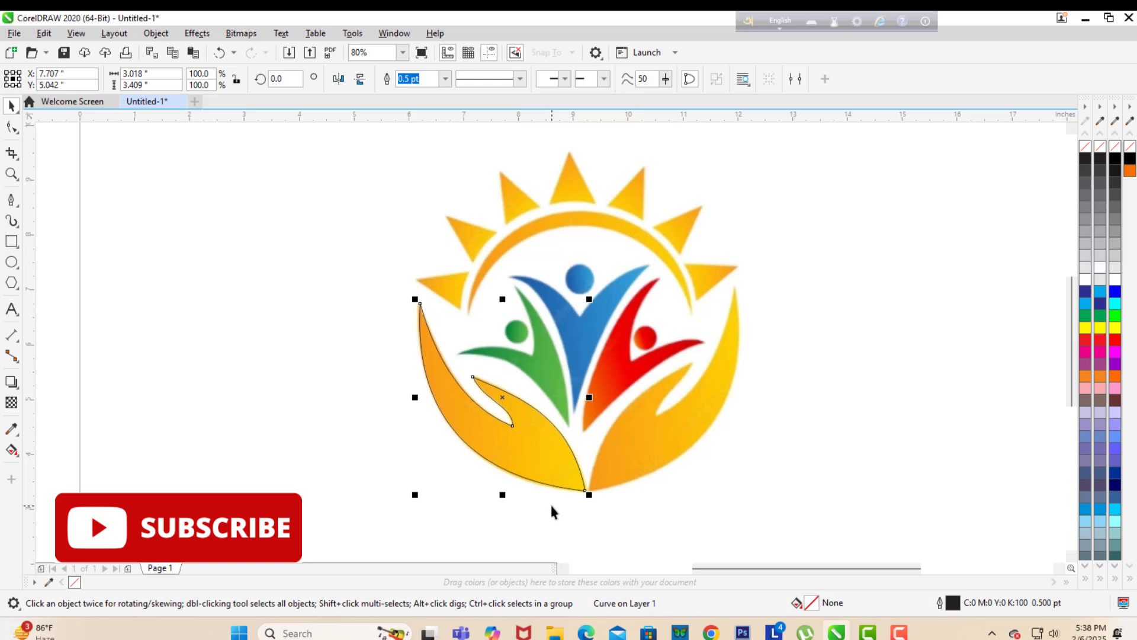
Step: Make a horizontally mirrored copy of the left hand's outline and fit it over the right hand
click(338, 78)
drag(503, 414, 676, 409)
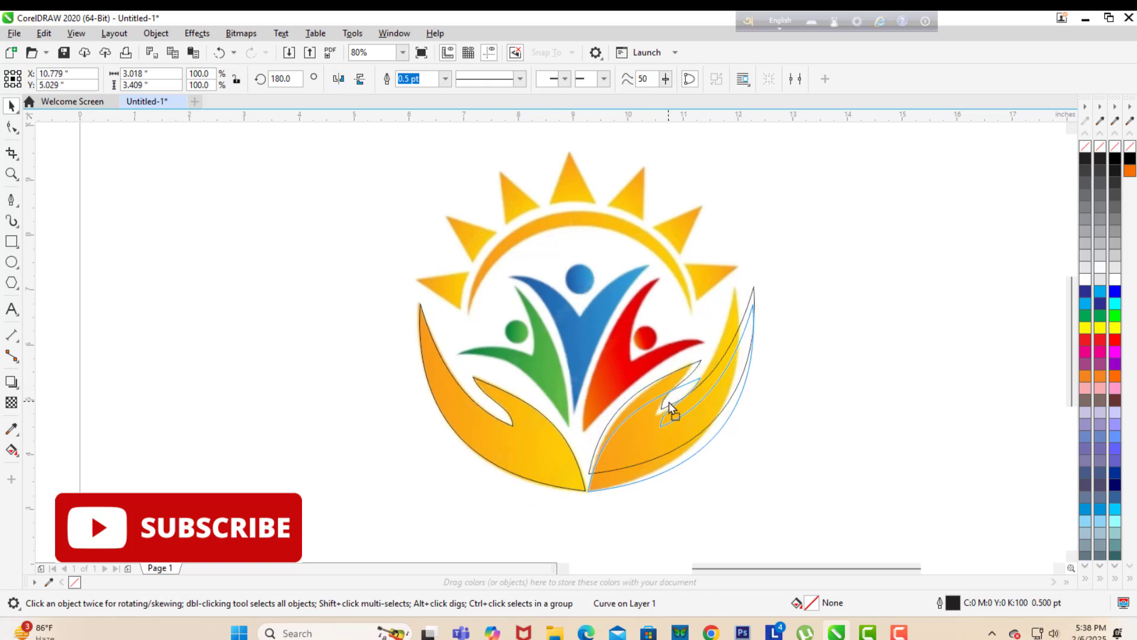
click(674, 400)
drag(765, 299, 744, 277)
click(11, 106)
click(659, 438)
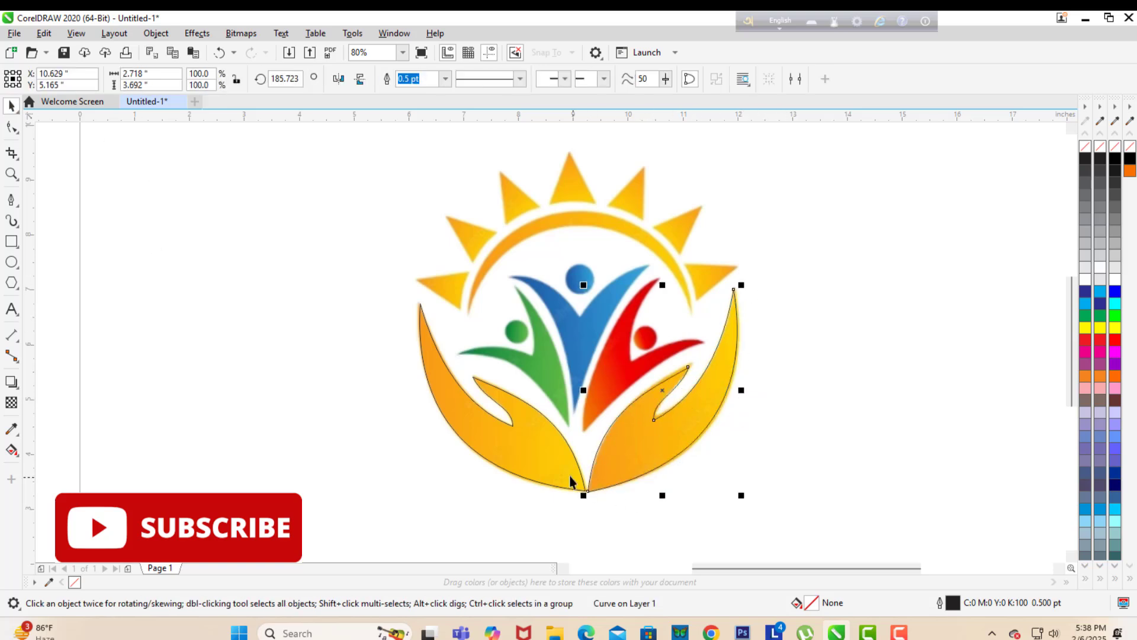
Step: Try to align the two hand outlines along their tops
shift+click(570, 477)
key(t)
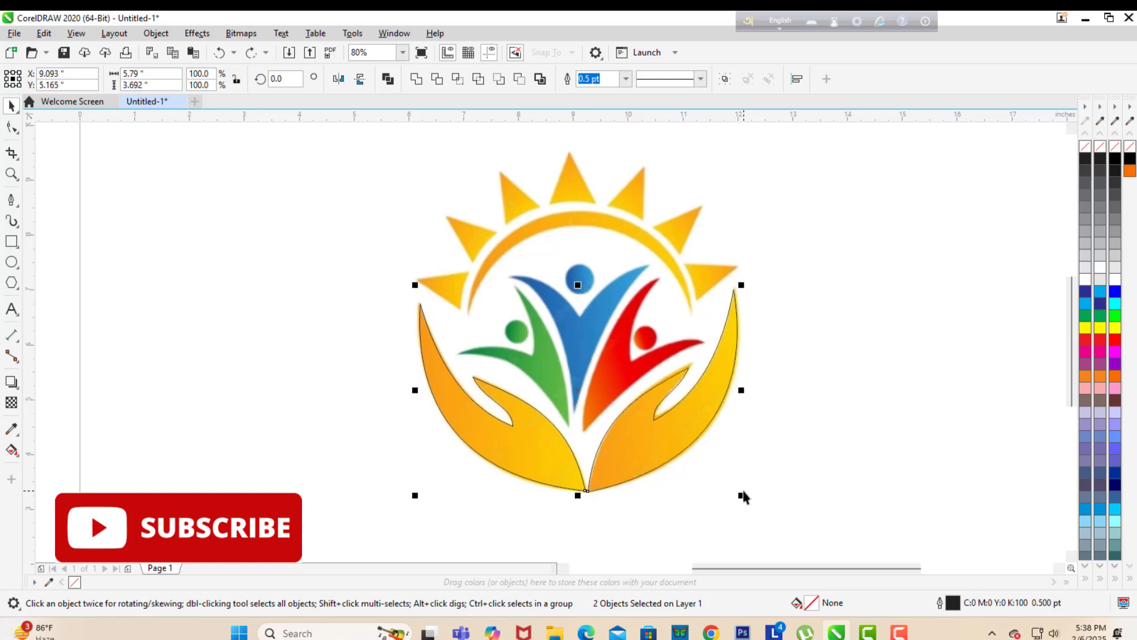
key(ctrl+z)
shift+click(531, 483)
click(210, 207)
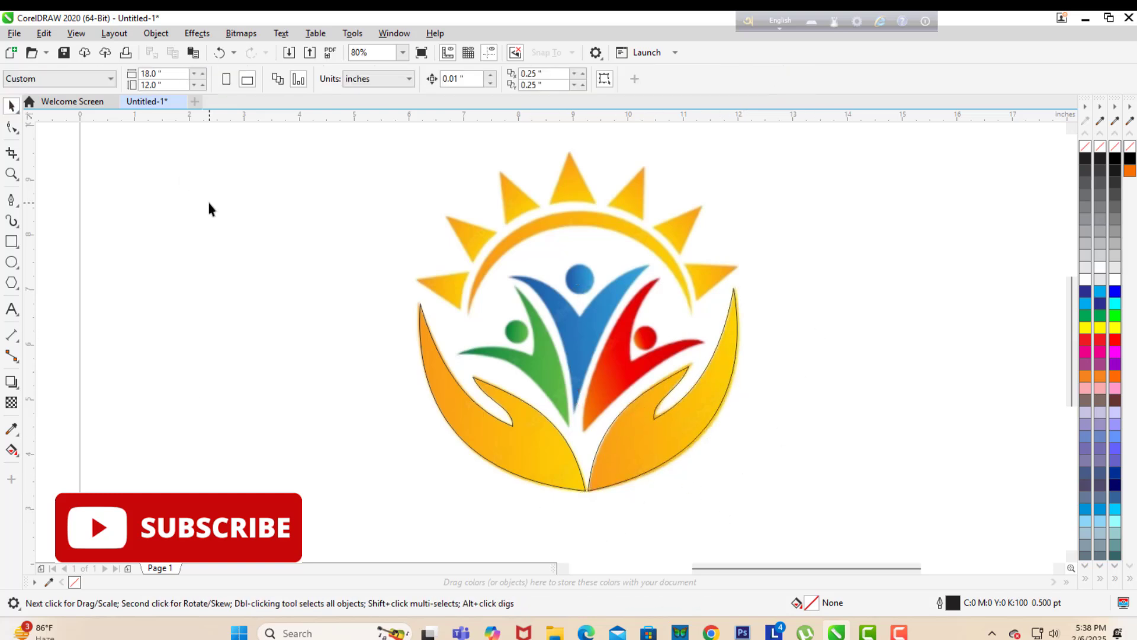
Step: Draw a path between the two tips of the sun arc and bend it along the arc's outer edge
click(10, 200)
click(469, 313)
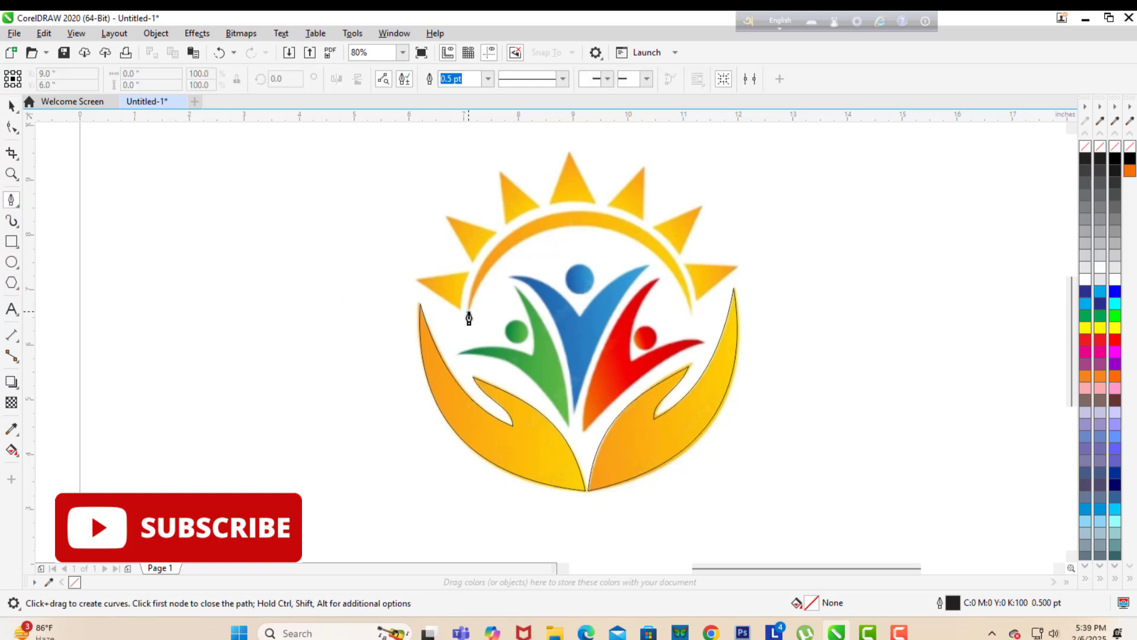
click(691, 308)
key(F10)
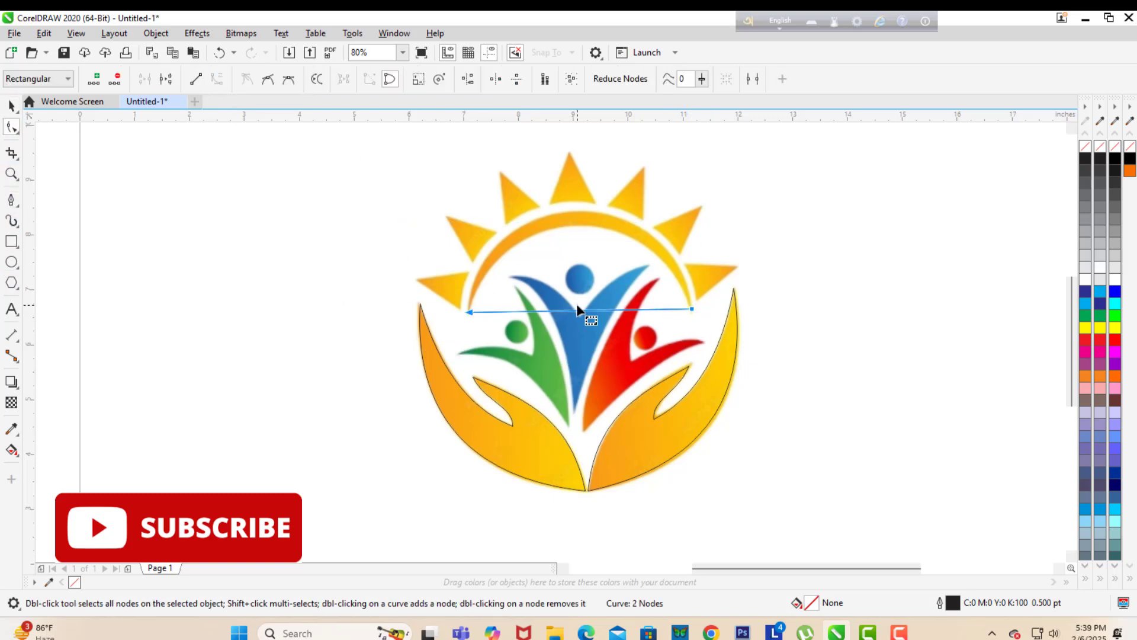
drag(578, 307, 478, 196)
drag(612, 177, 670, 165)
drag(477, 196, 473, 194)
Step: Bend the remaining straight segment of the sun arc outline along the arc's inner edge
drag(579, 311, 508, 200)
drag(612, 190, 648, 193)
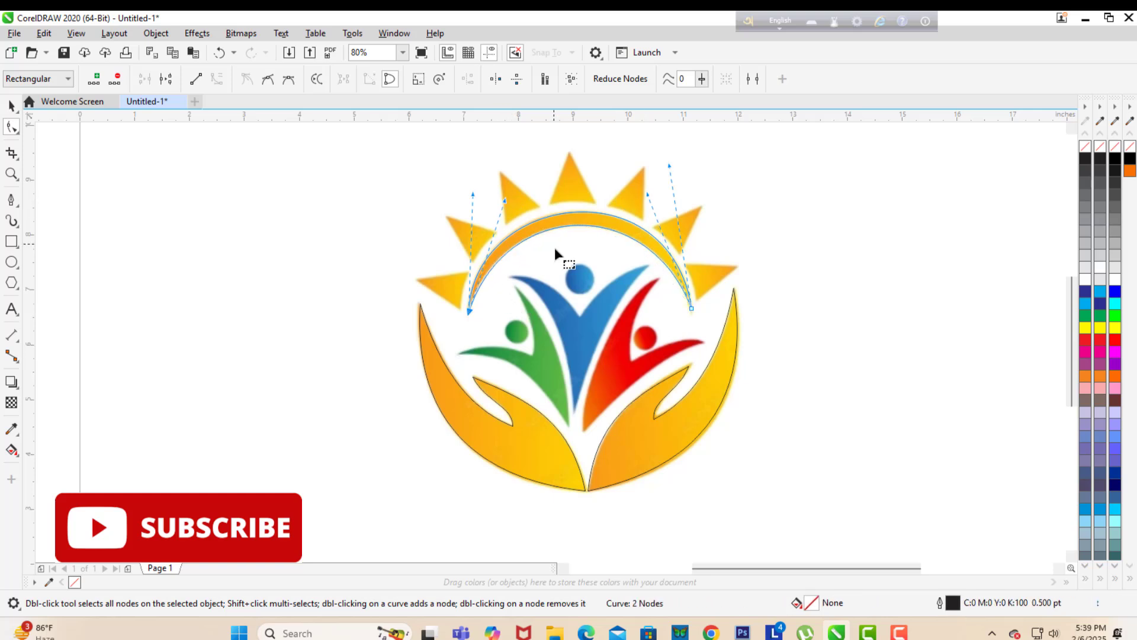
click(11, 105)
click(118, 161)
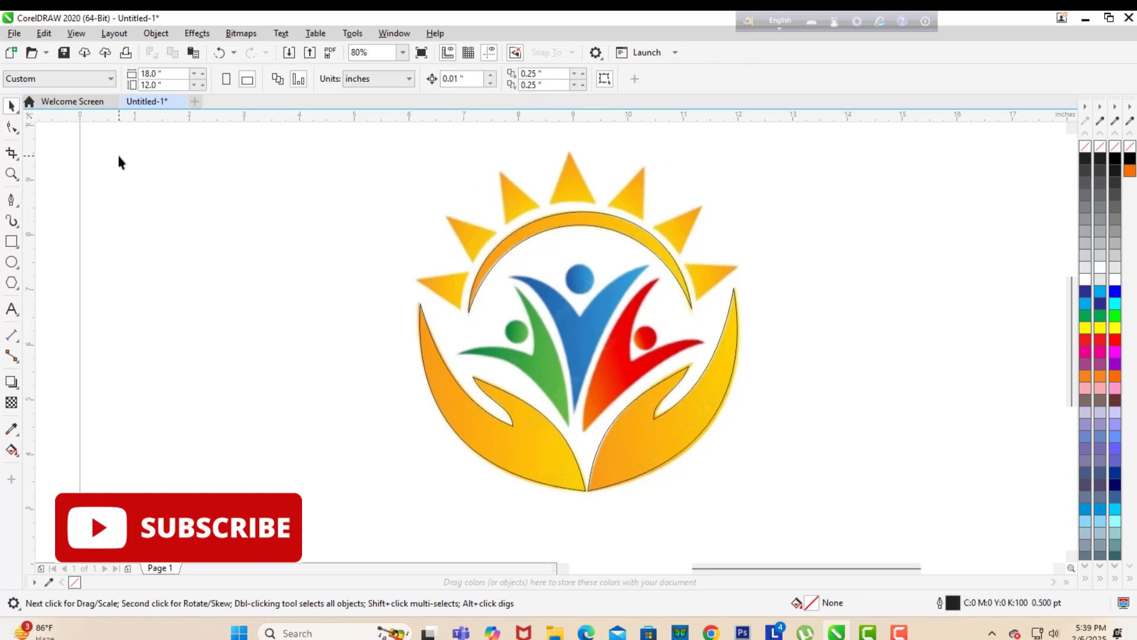
Step: Trace the top sun ray as a closed triangle and curve its base slightly
click(11, 202)
click(551, 204)
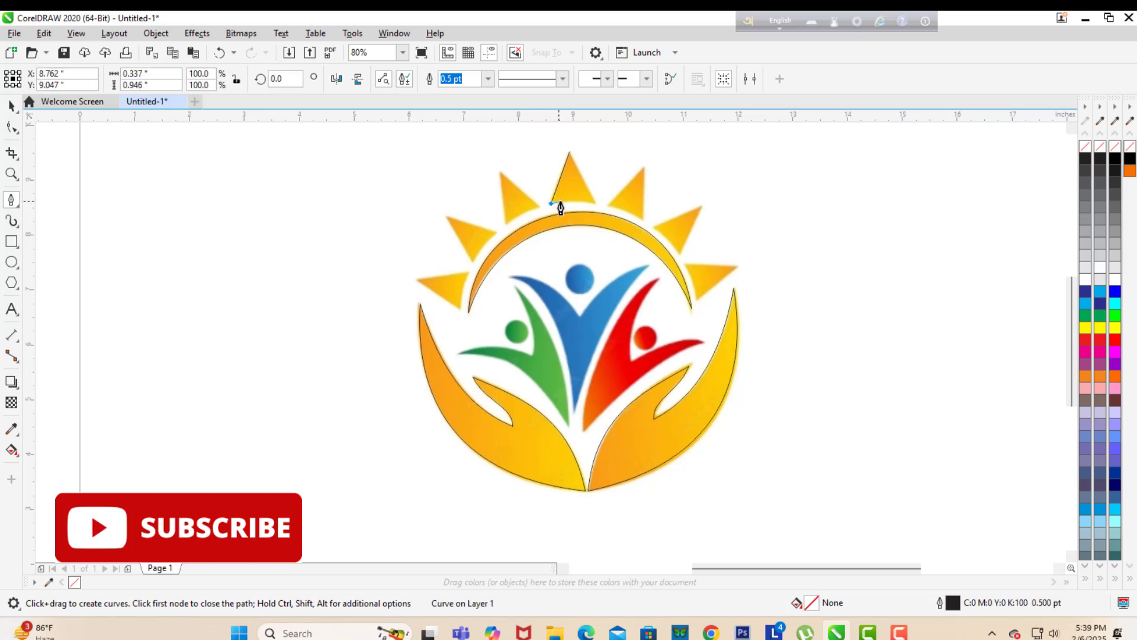
click(570, 156)
key(F10)
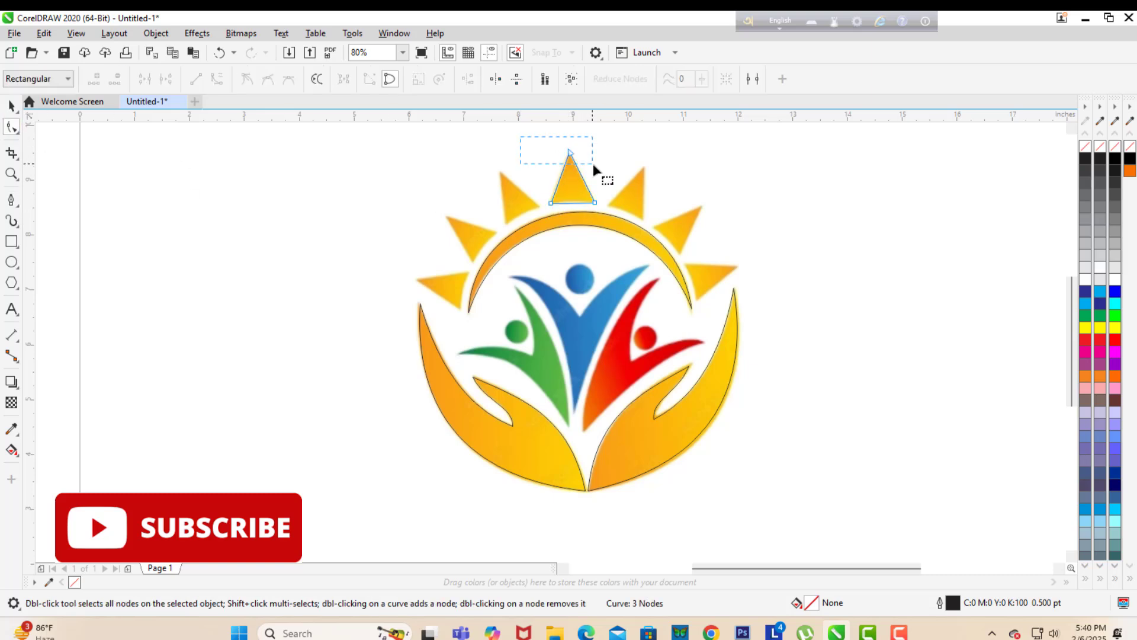
click(570, 203)
drag(569, 200, 569, 201)
key(space)
click(195, 171)
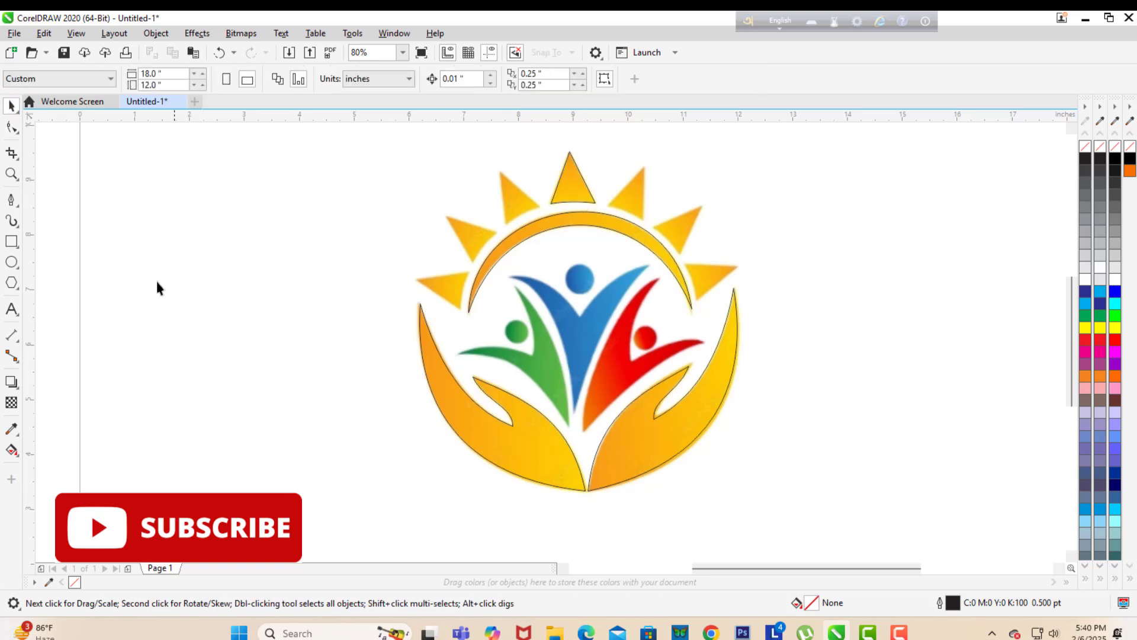
Step: Draw a circle about 4.74 in across and position it so its top edge touches the base of the top ray
key(F7)
drag(401, 224, 670, 492)
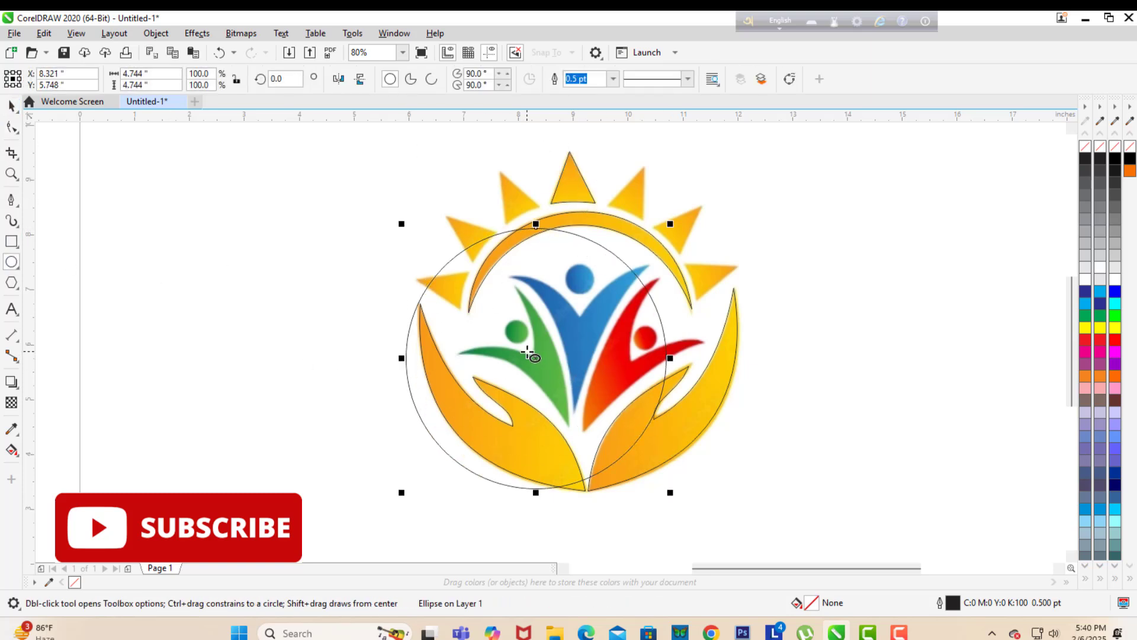
key(space)
drag(529, 356, 575, 332)
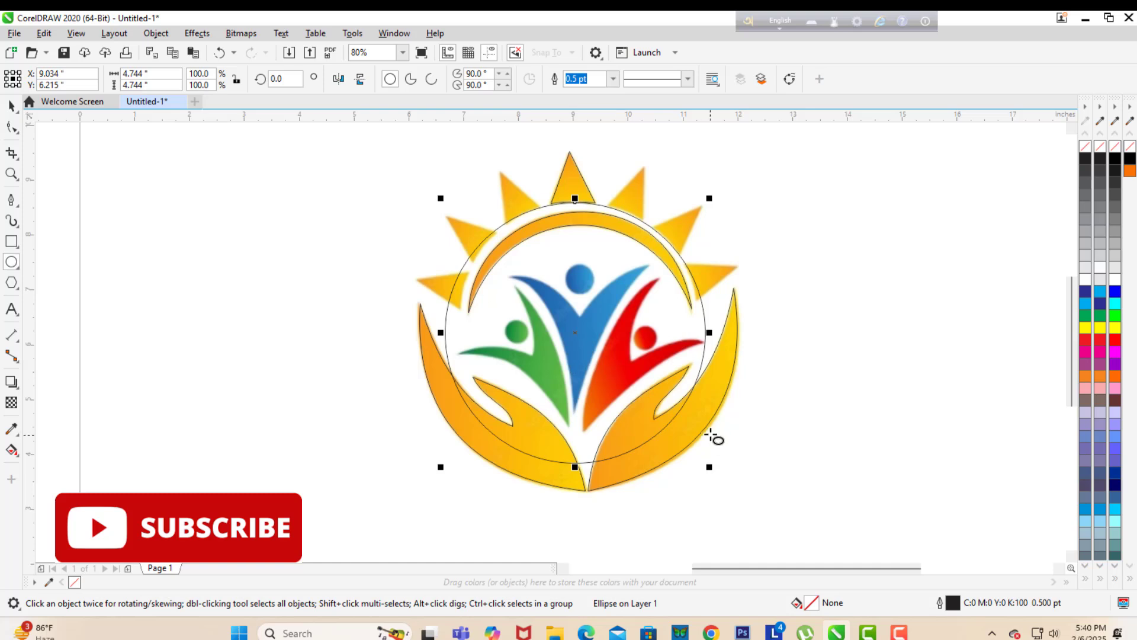
click(11, 106)
click(189, 155)
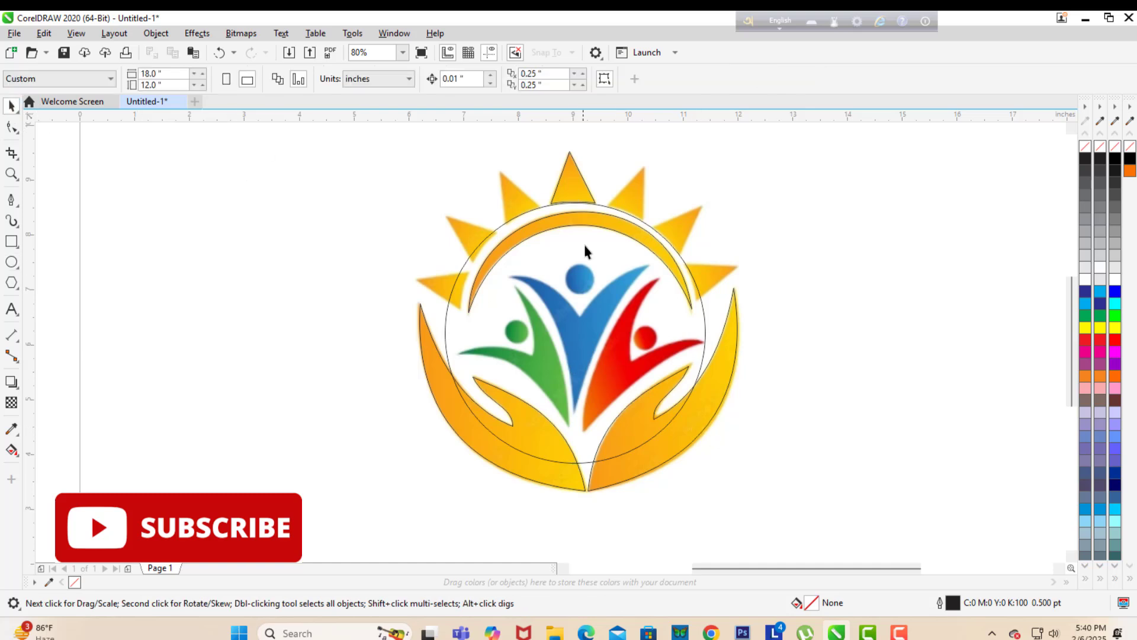
Step: Narrow the circle from both sides so it meets the inner ends of the side rays
click(703, 315)
drag(440, 332, 452, 335)
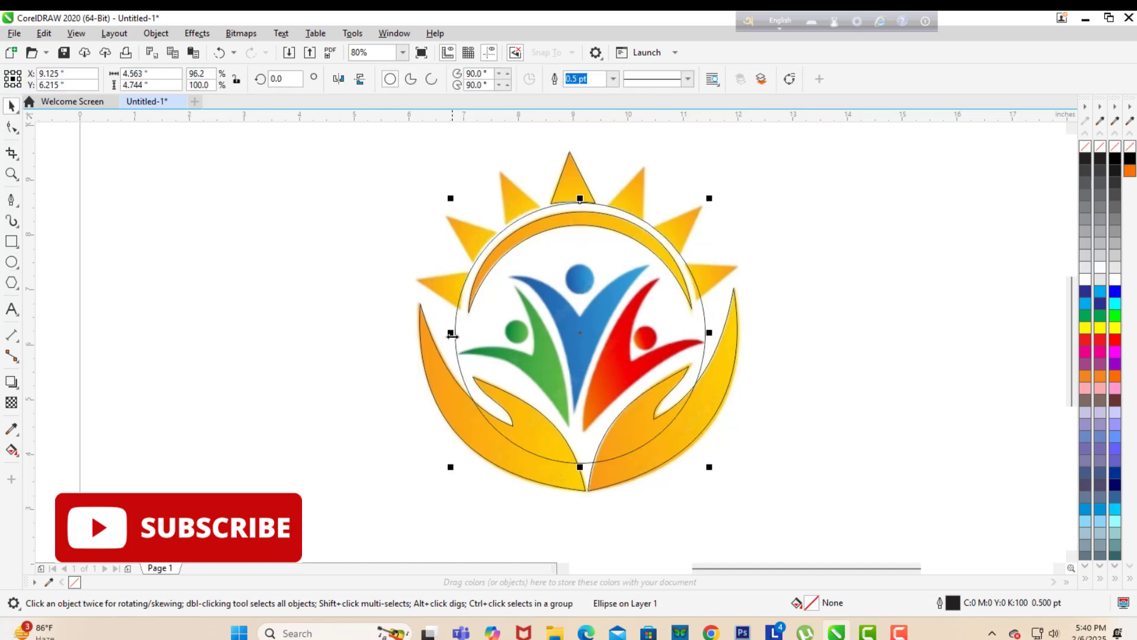
drag(711, 332, 708, 333)
key(ctrl+z)
click(705, 349)
click(164, 169)
Step: Move the lower-left corner of the top ray's outline onto the circle so its base follows the curve
click(12, 128)
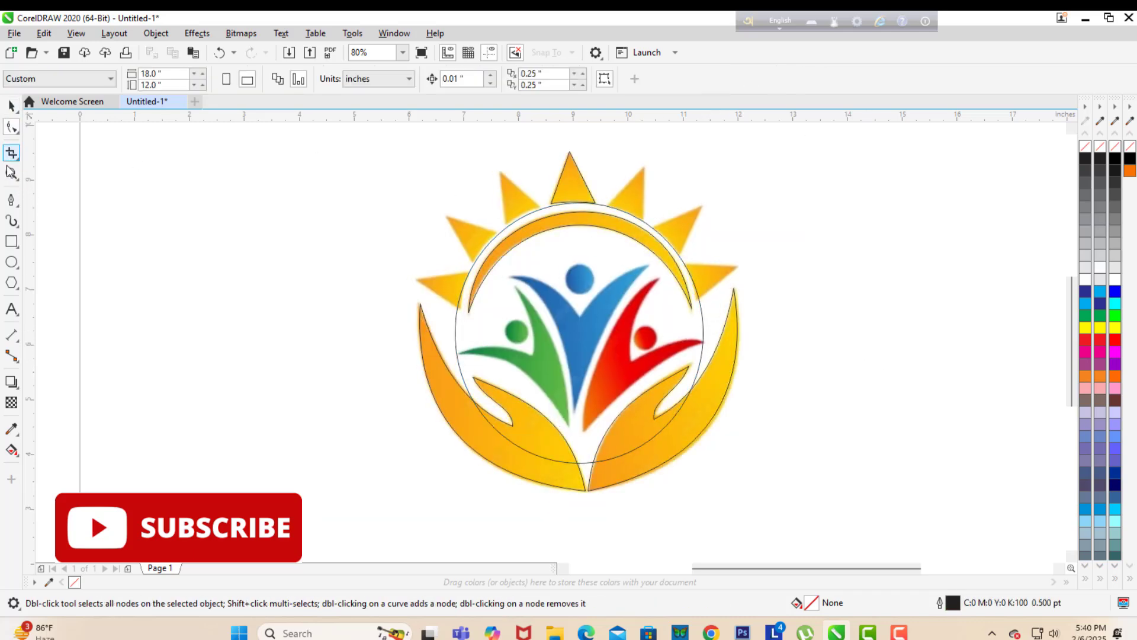
click(12, 174)
drag(417, 132, 706, 320)
click(12, 128)
click(543, 288)
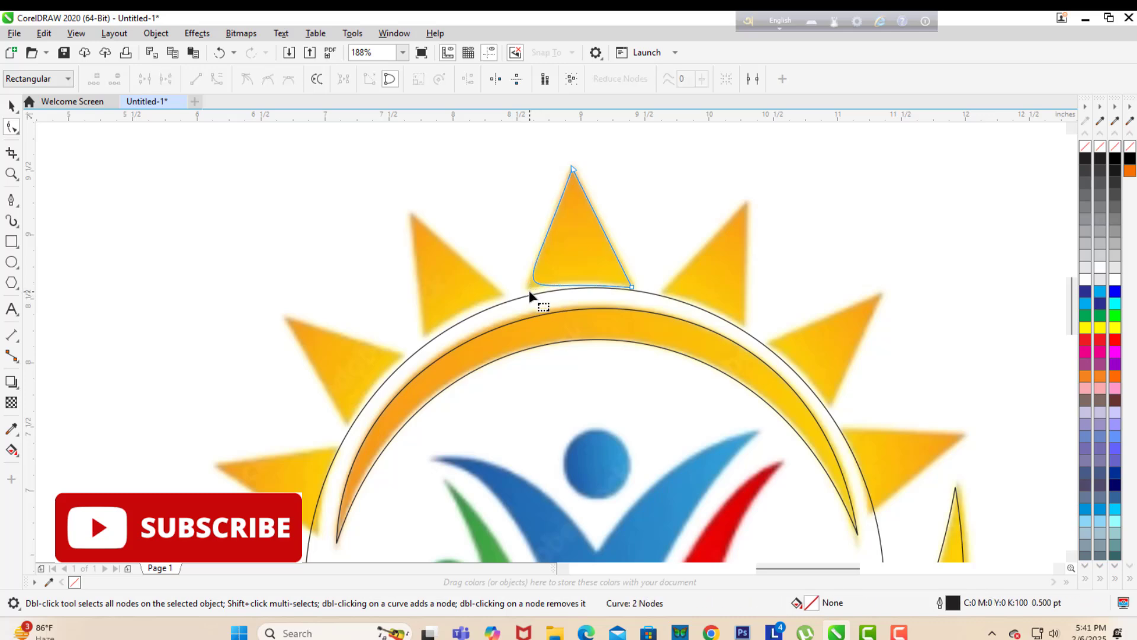
drag(527, 290, 528, 294)
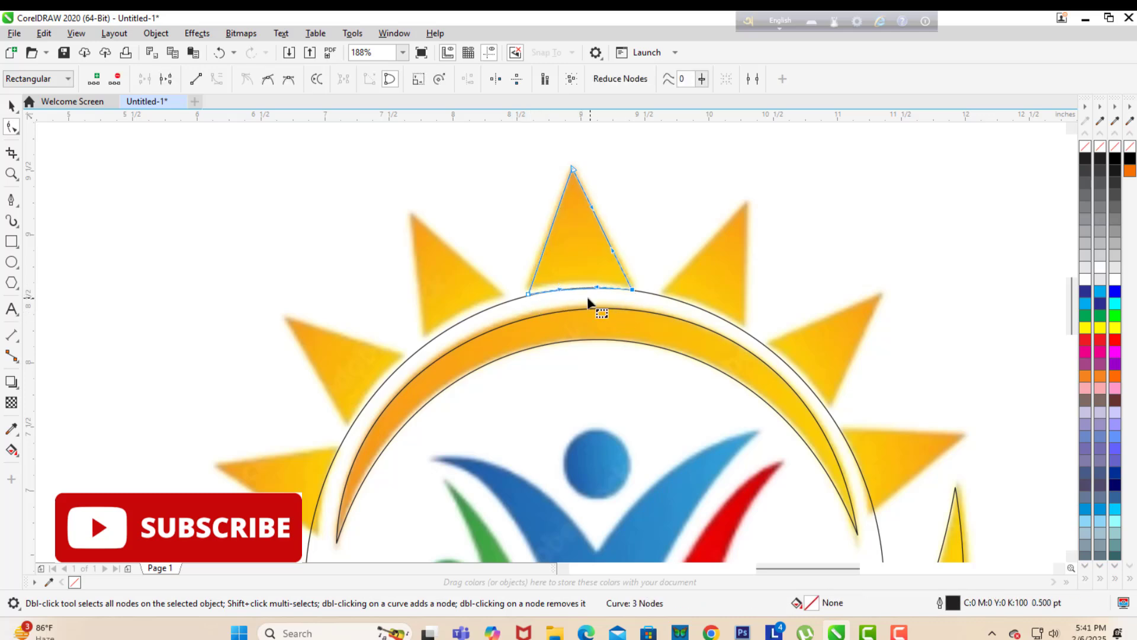
click(527, 293)
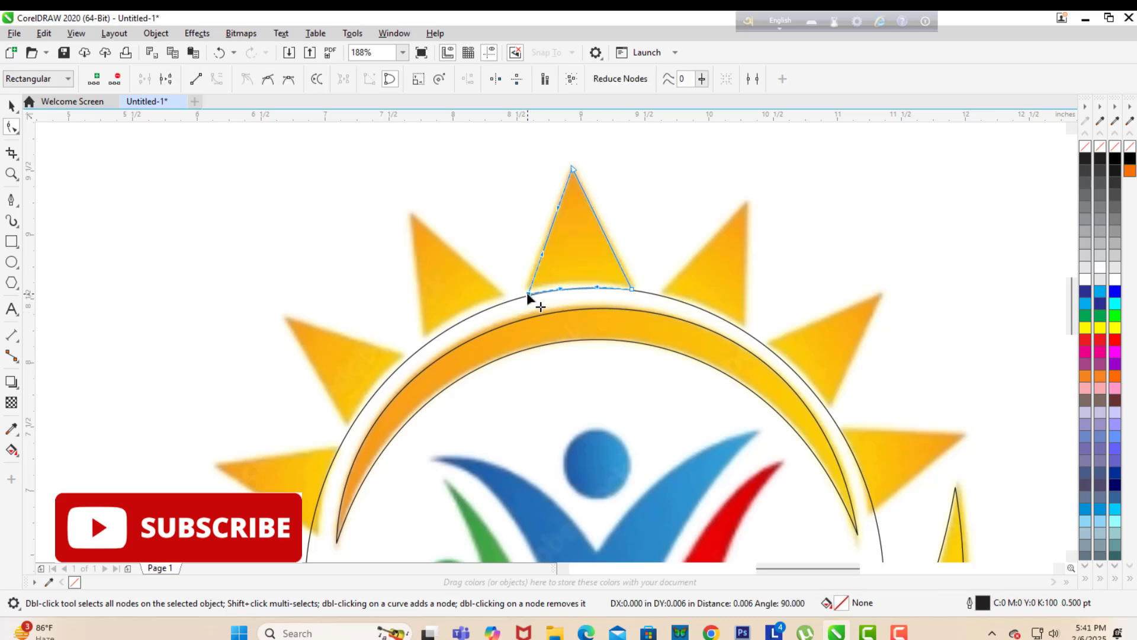
Step: Set the circle's width to 4.744 in and pull both sides inward to meet the inner ends of the rays
click(11, 173)
right_click(63, 131)
click(12, 106)
click(534, 195)
click(588, 208)
click(11, 107)
click(669, 358)
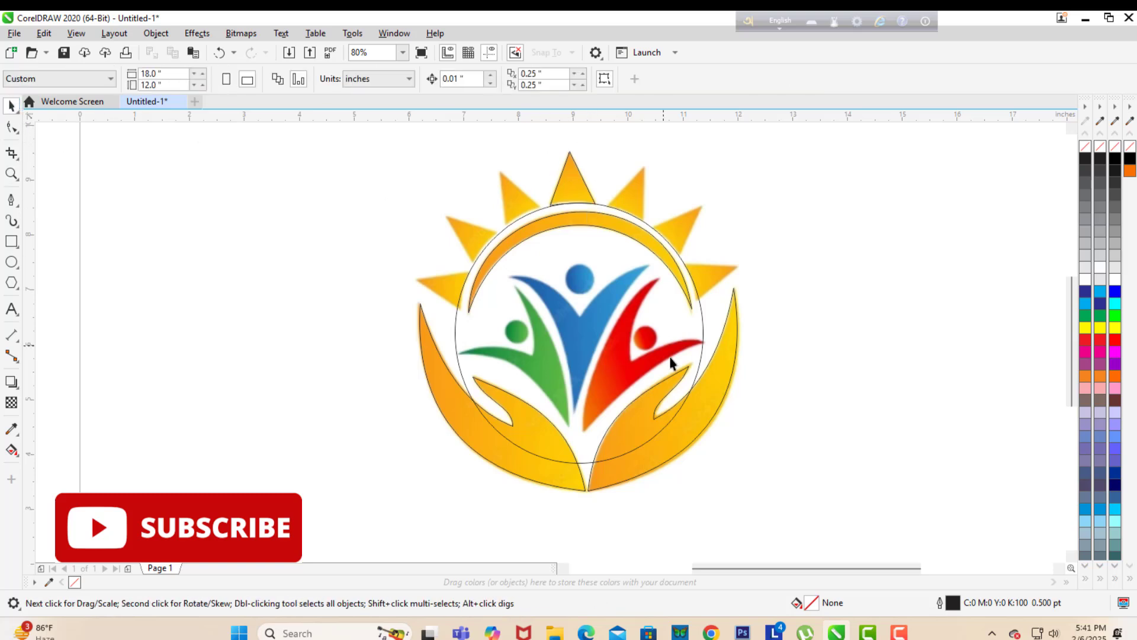
click(694, 385)
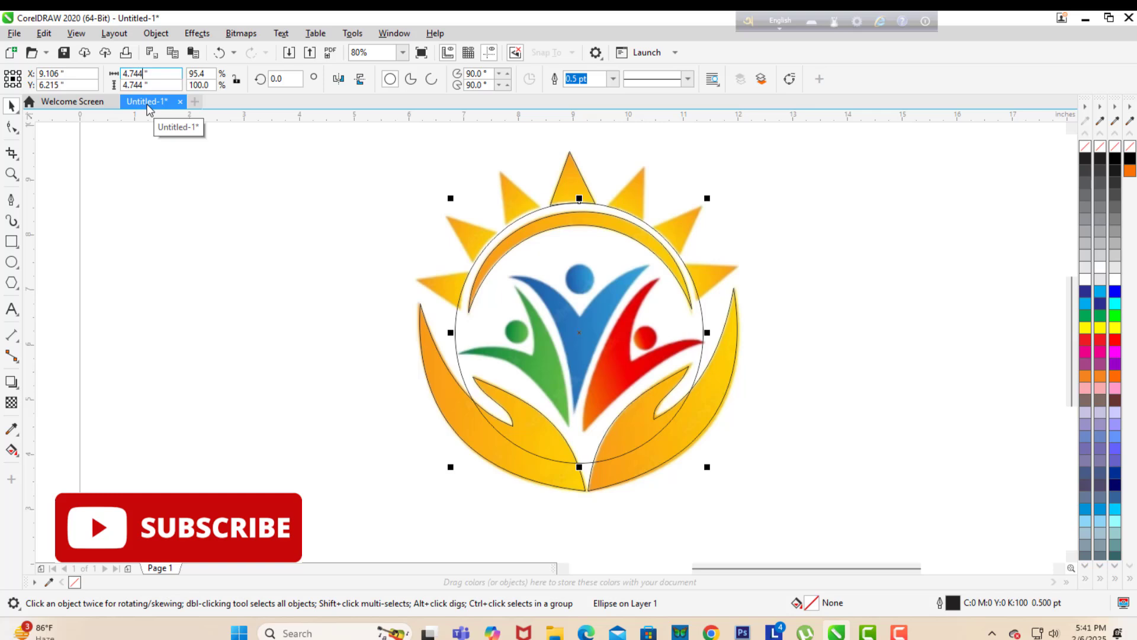
key(Return)
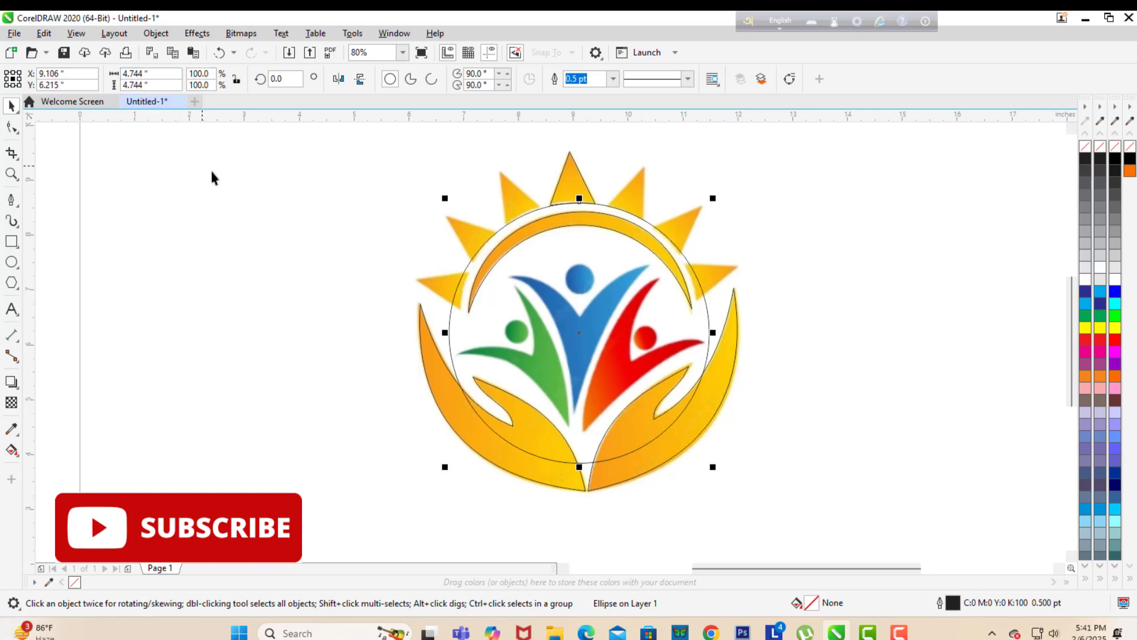
drag(445, 333, 453, 332)
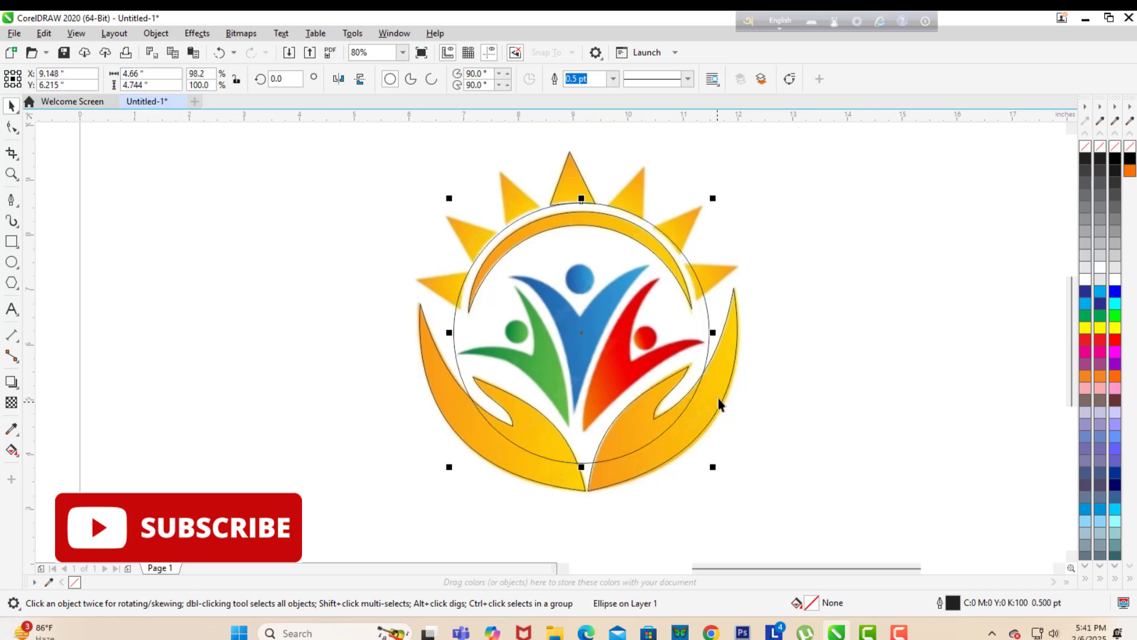
drag(712, 333, 705, 333)
Step: Place the top ray's rotation centre at the circle's centre and open the rotate transformation settings
click(583, 197)
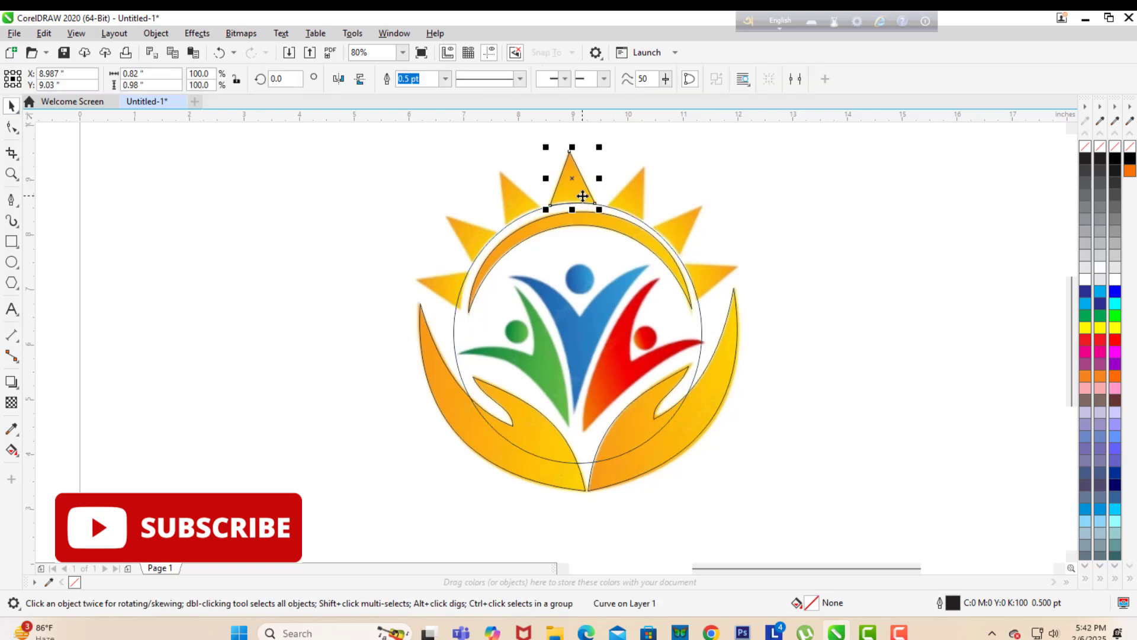
click(573, 179)
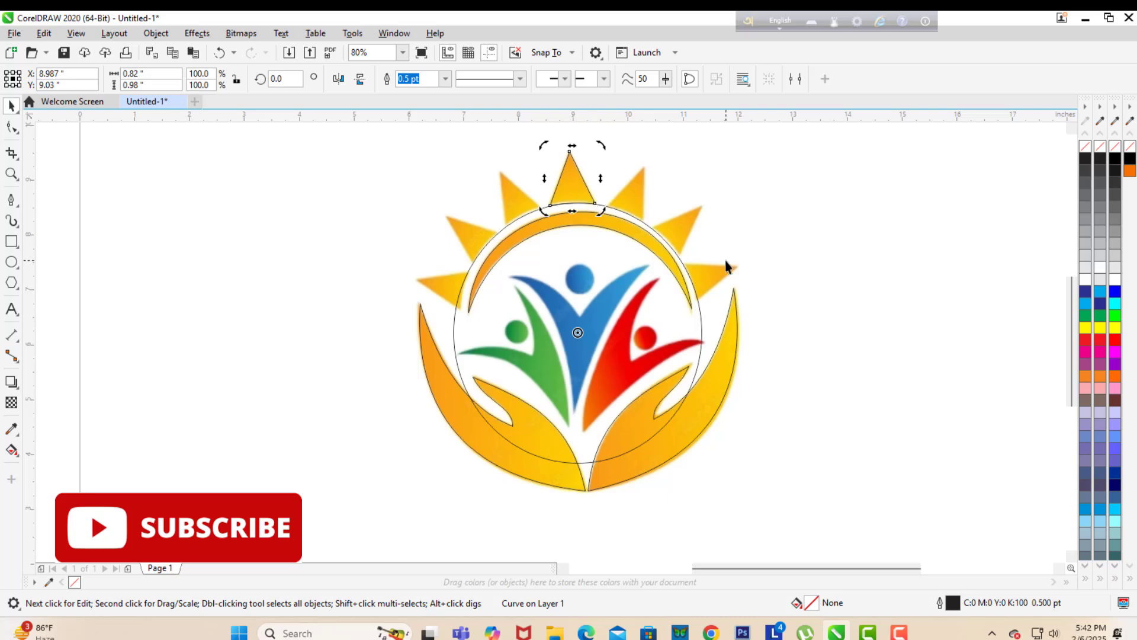
click(394, 34)
mouse_move(430, 221)
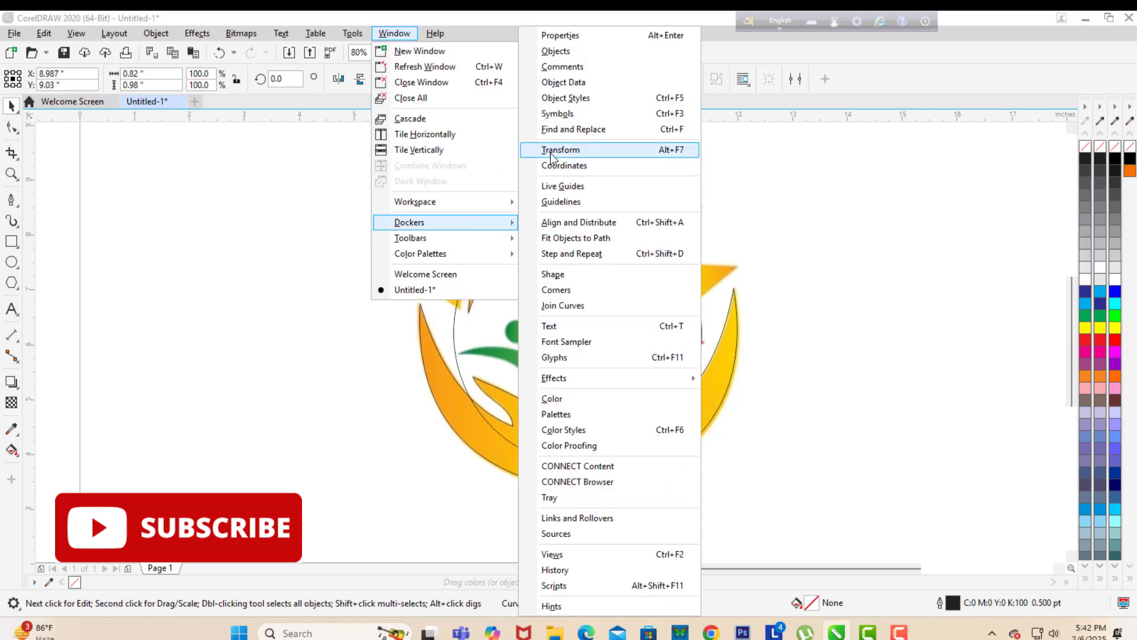
click(560, 150)
click(888, 123)
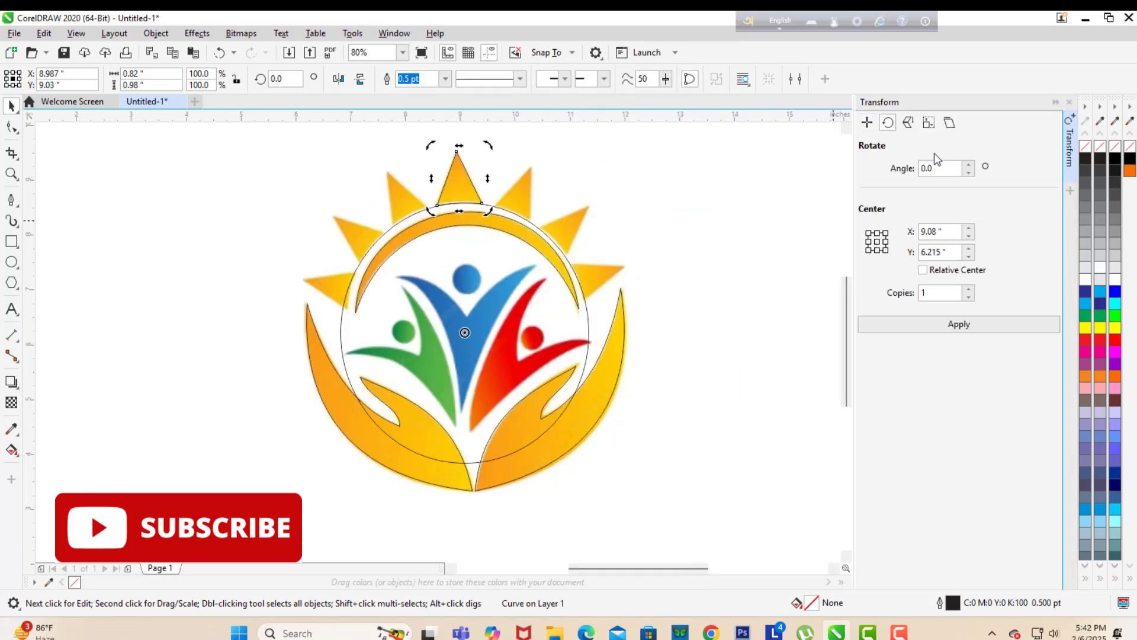
Step: Try one rotated copy of the top ray at different angles, including 20 and 25 degrees
click(970, 166)
click(957, 325)
key(ctrl+z)
click(969, 166)
click(969, 166)
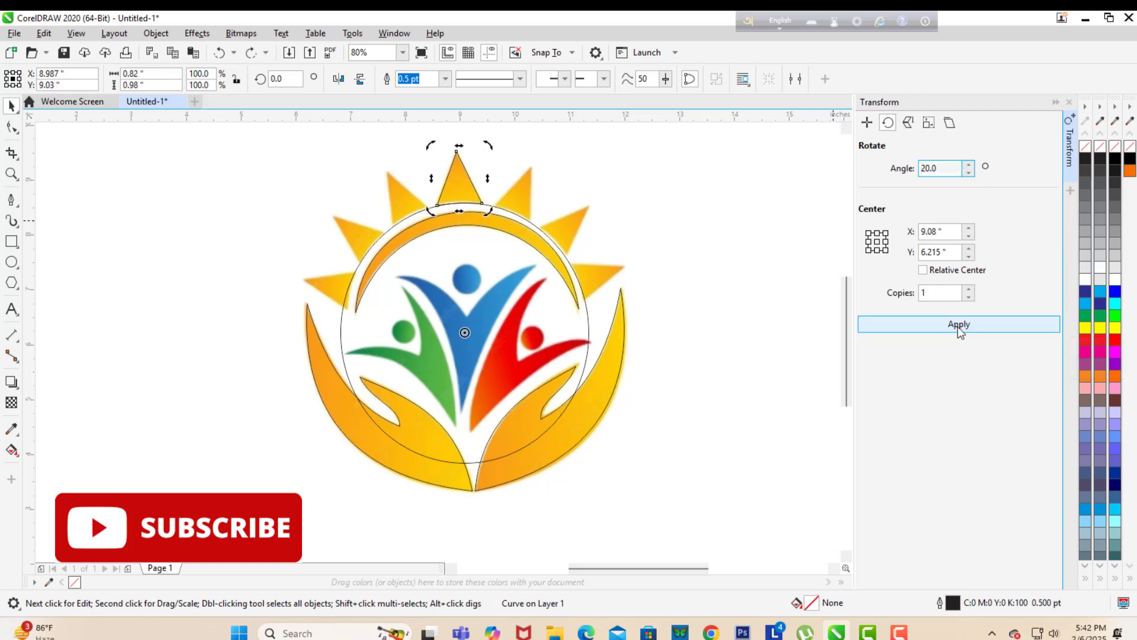
click(958, 325)
key(ctrl+z)
click(969, 166)
click(958, 325)
key(ctrl+z)
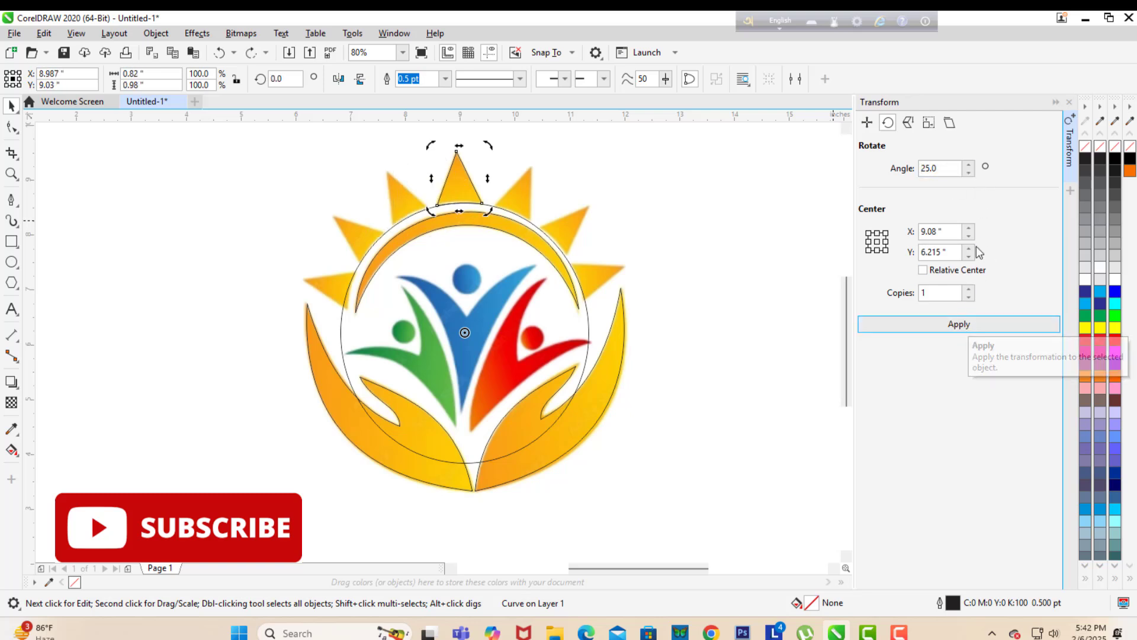
Step: Set the rotation angle to 23 degrees and make three successive ray copies around the left side of the arc
click(931, 169)
key(BackSpace)
text(3)
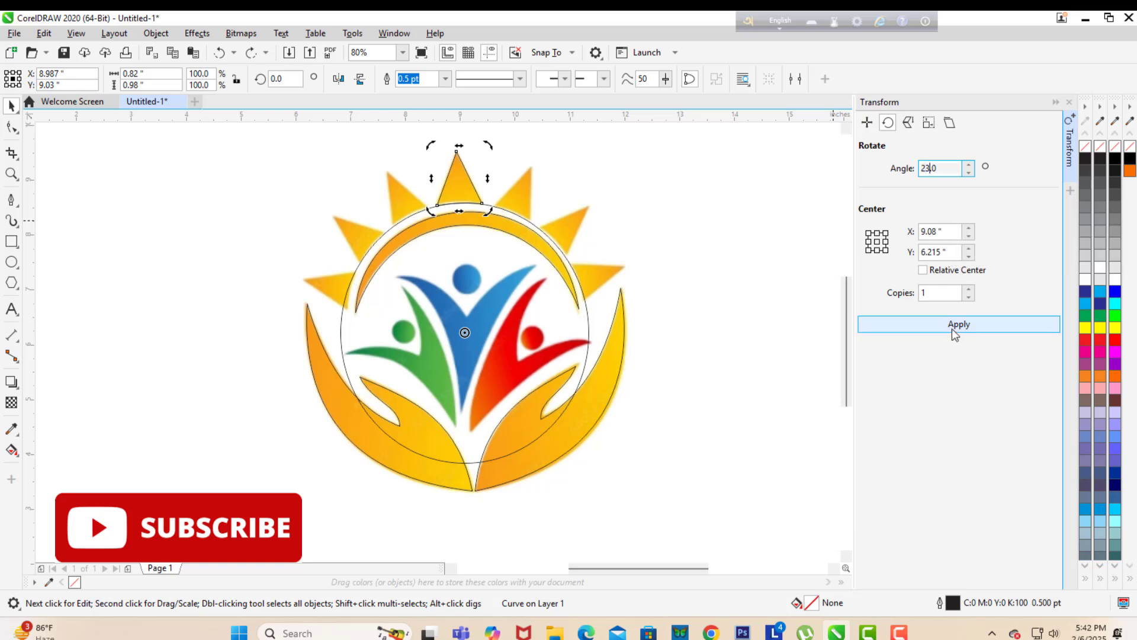
click(955, 325)
click(954, 325)
click(955, 325)
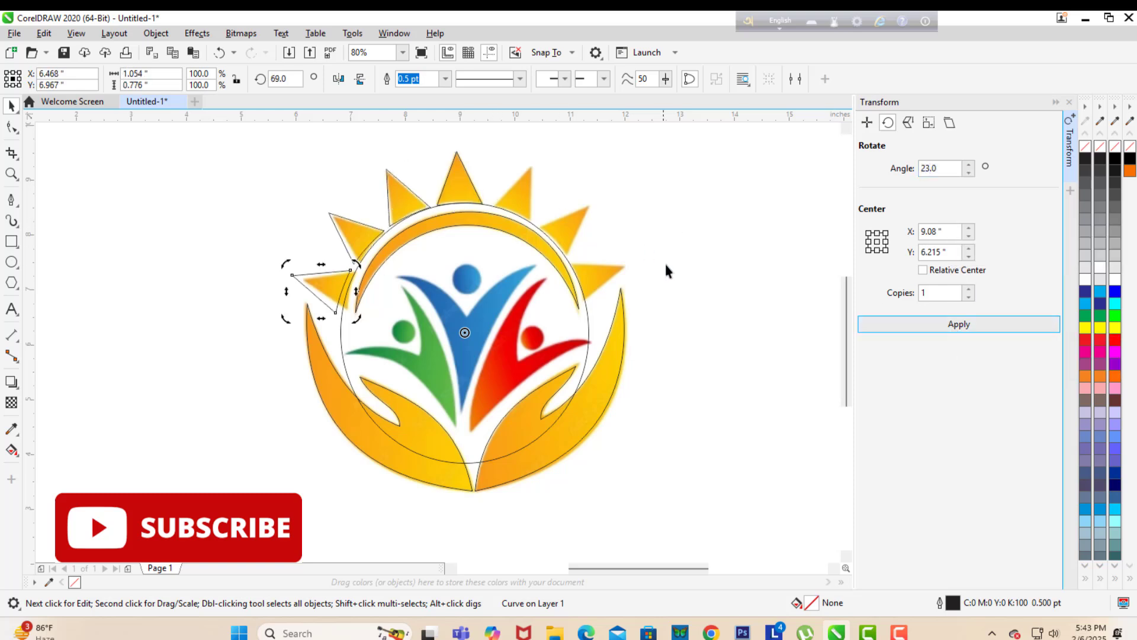
Step: Make three successive copies of the top ray around the arc's right side at -23 degrees and remove the guide circle
click(479, 196)
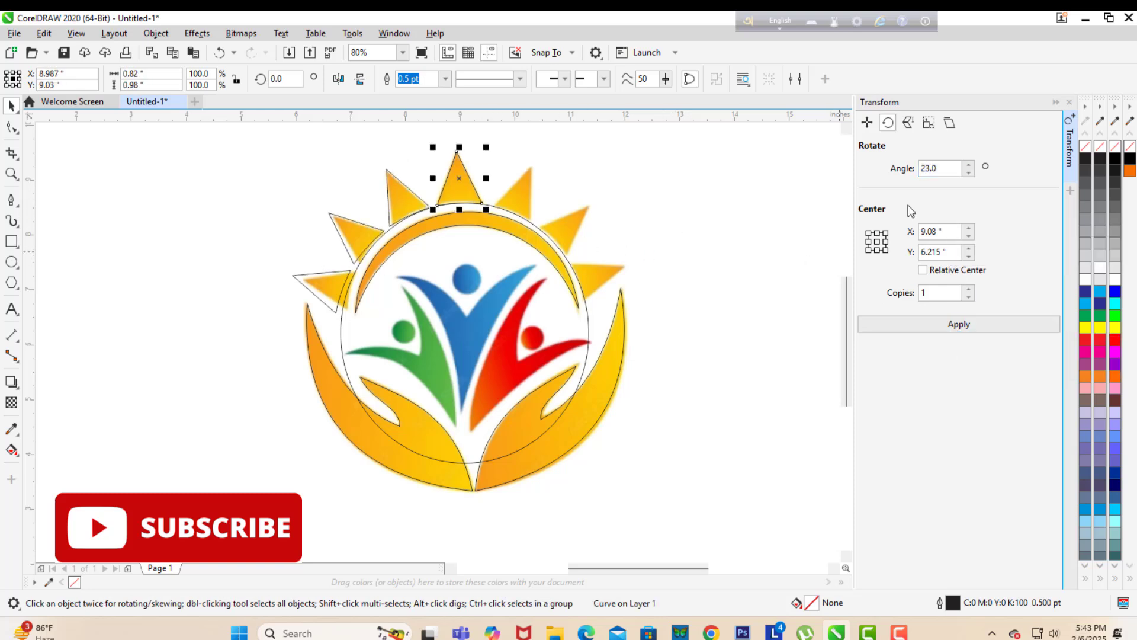
click(957, 324)
click(957, 325)
click(957, 325)
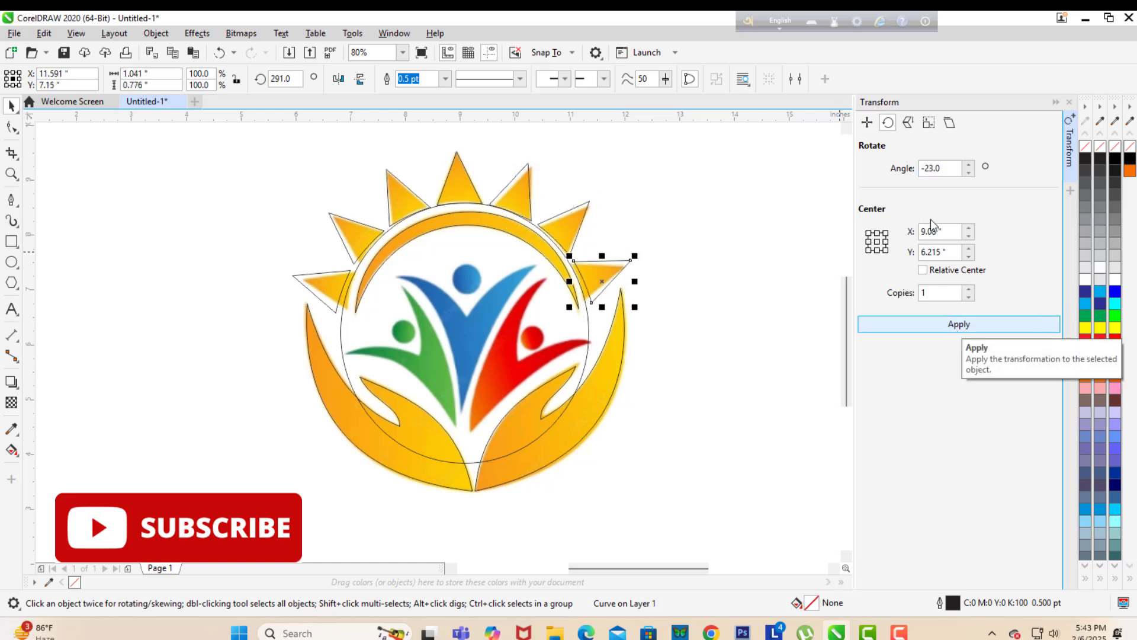
click(1069, 102)
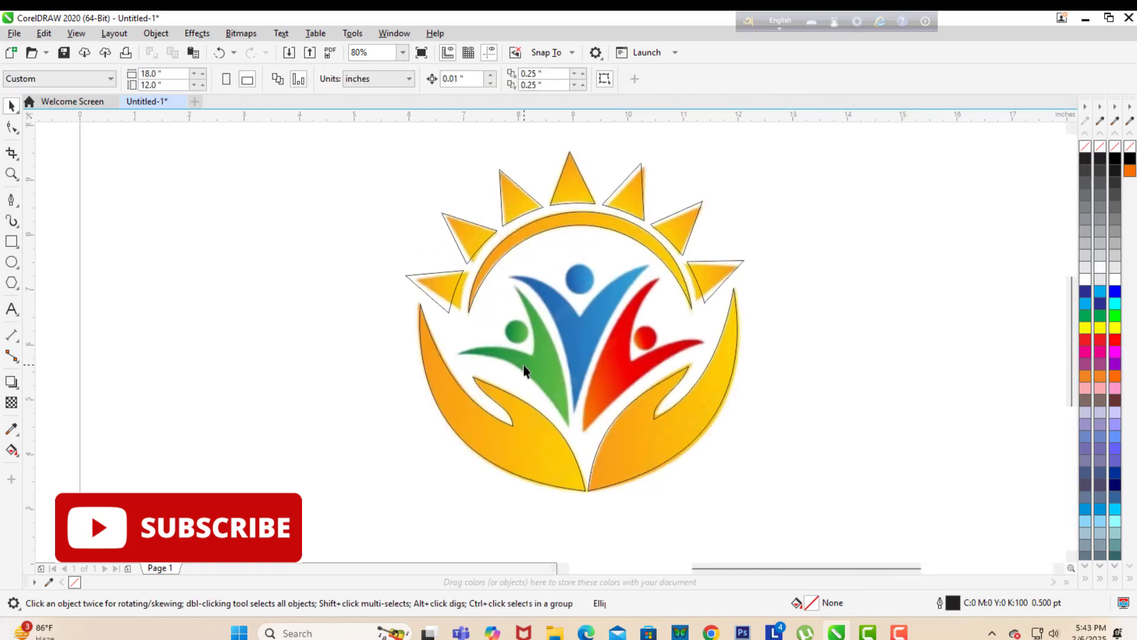
Step: Shift the lowest left and lowest right rays slightly inward to fit the reference rays
click(435, 292)
drag(435, 293, 443, 293)
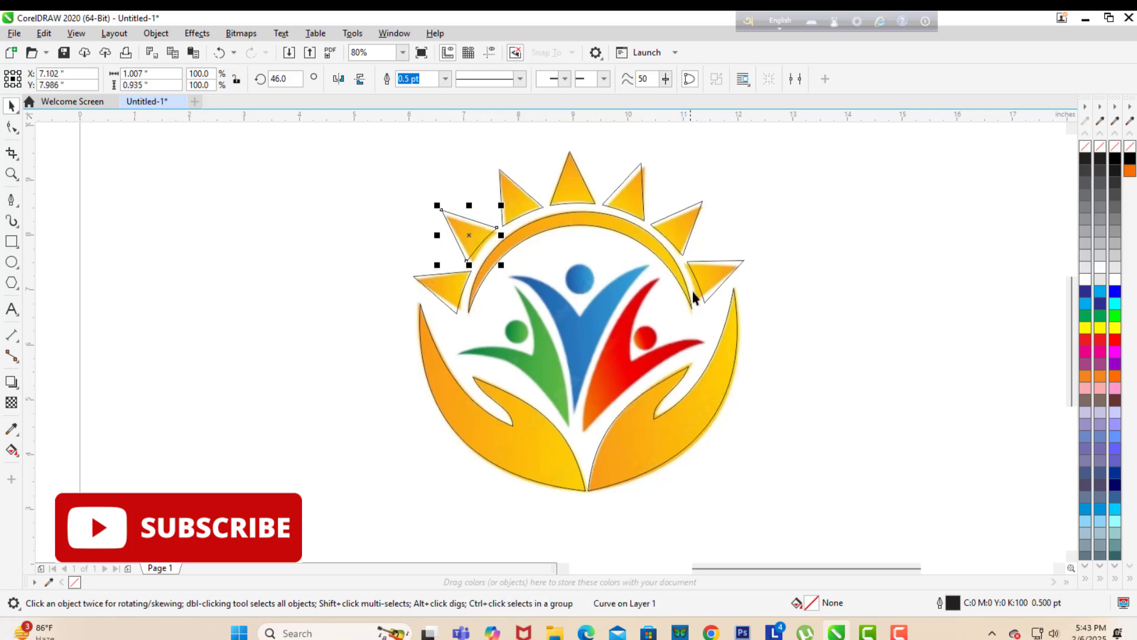
click(715, 282)
click(694, 229)
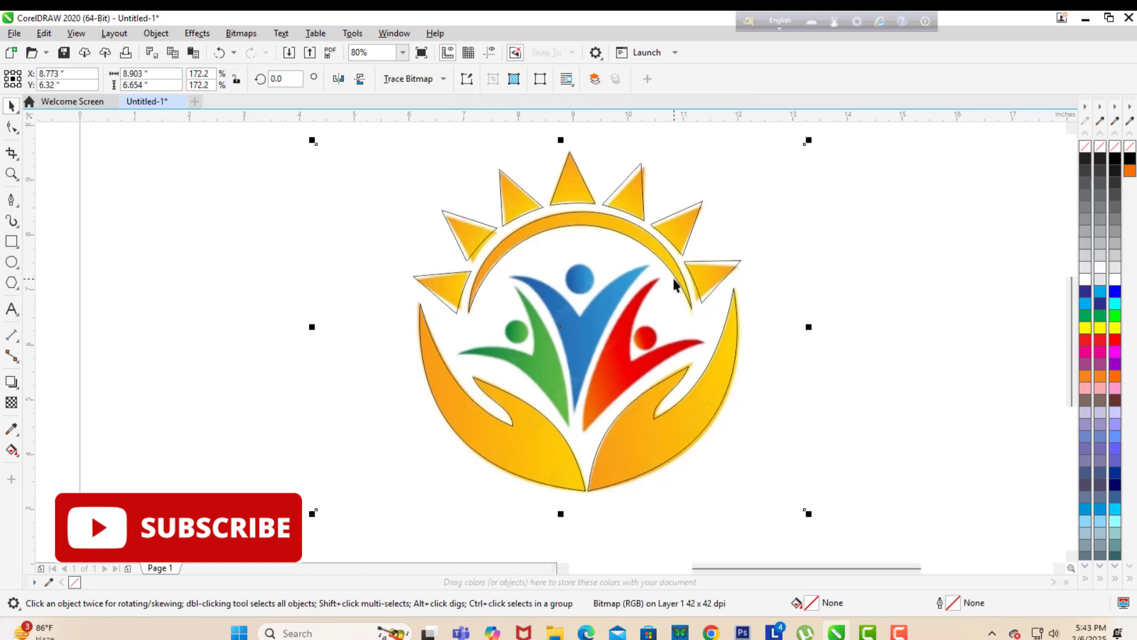
Step: Trace the green figure's body as a closed four-node outline and bend its sides into curves along the reference
click(12, 202)
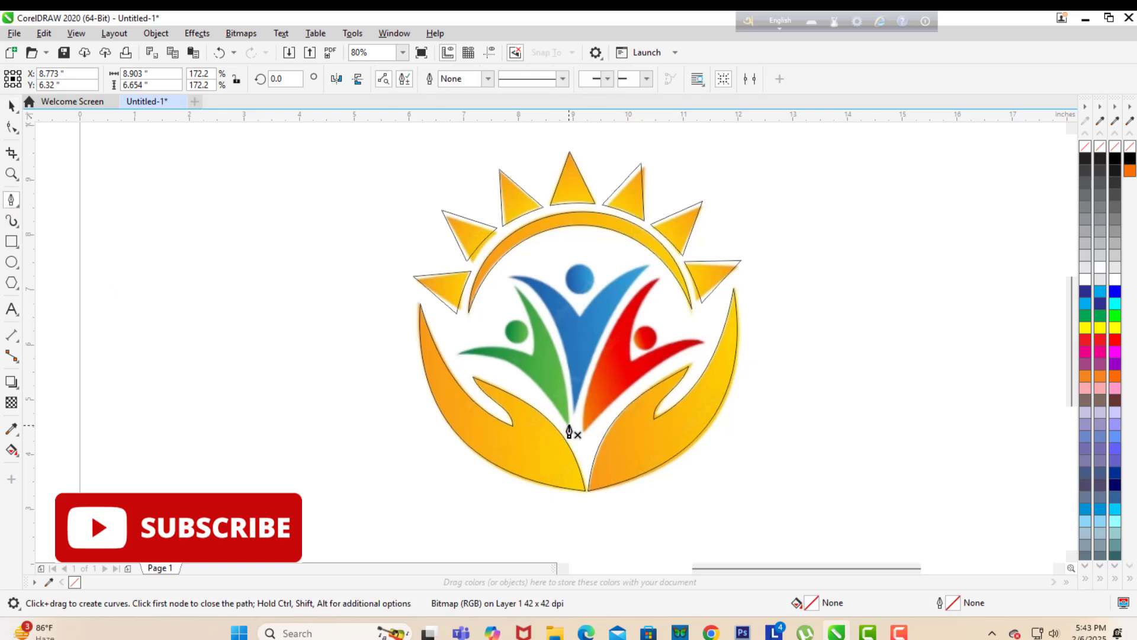
click(568, 425)
click(460, 354)
click(532, 354)
click(514, 287)
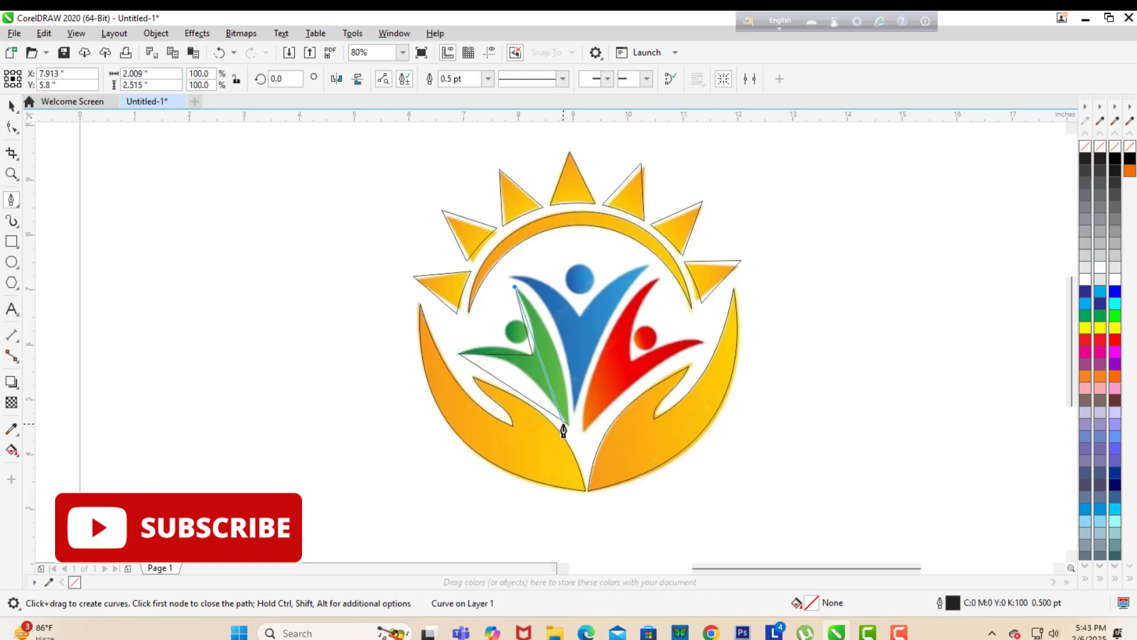
click(566, 426)
click(12, 126)
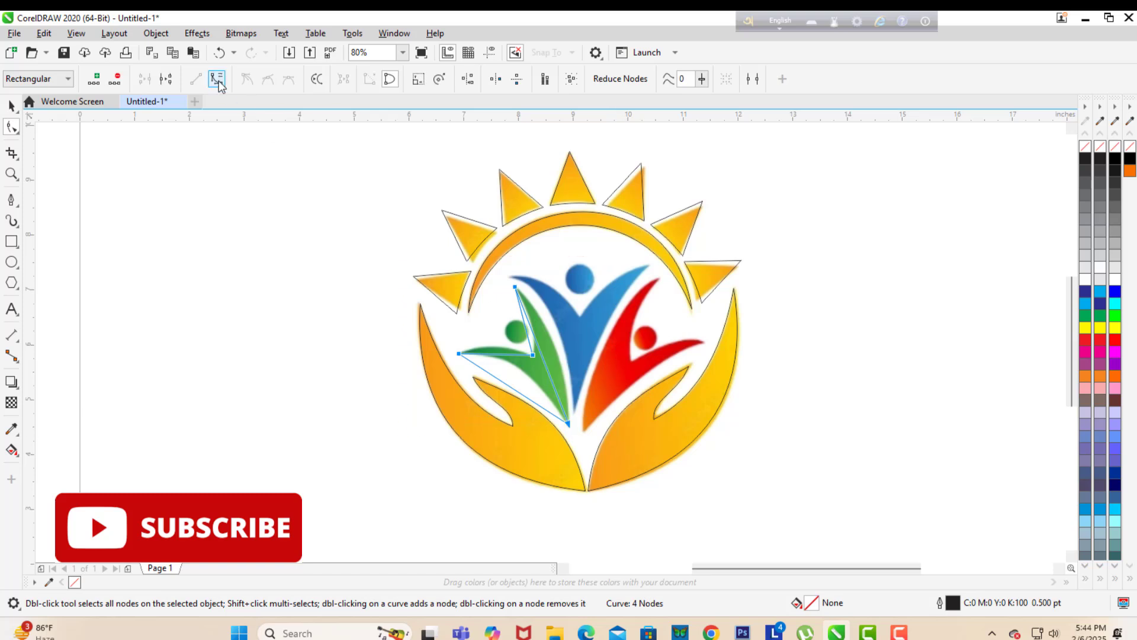
drag(527, 401, 503, 346)
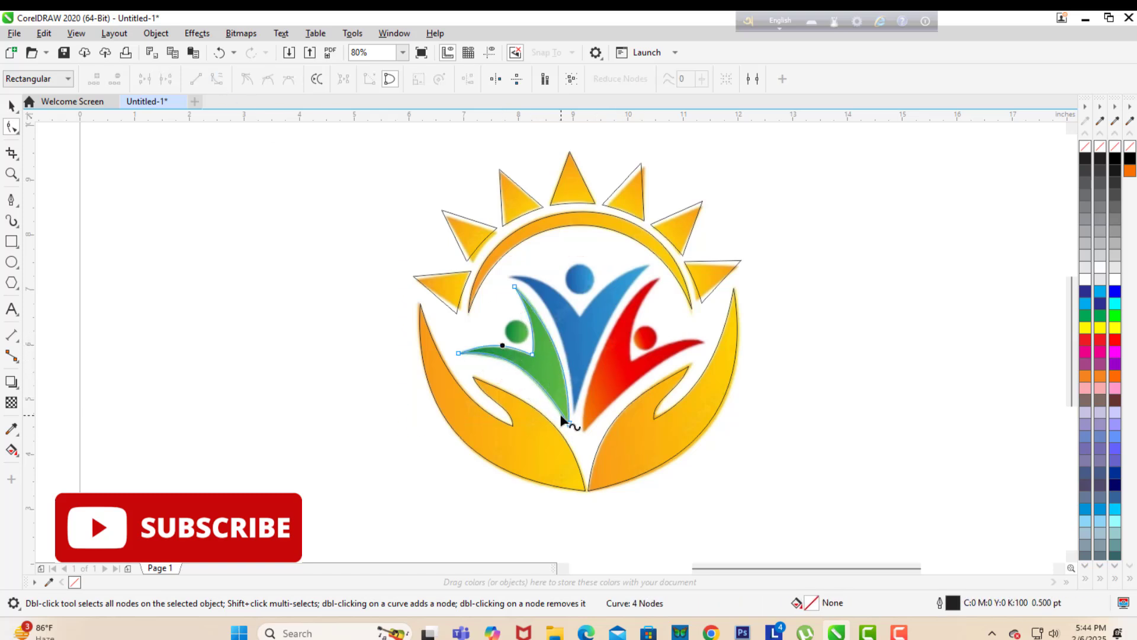
Step: Try a horizontally mirrored copy of the green figure's outline over the red figure
click(10, 106)
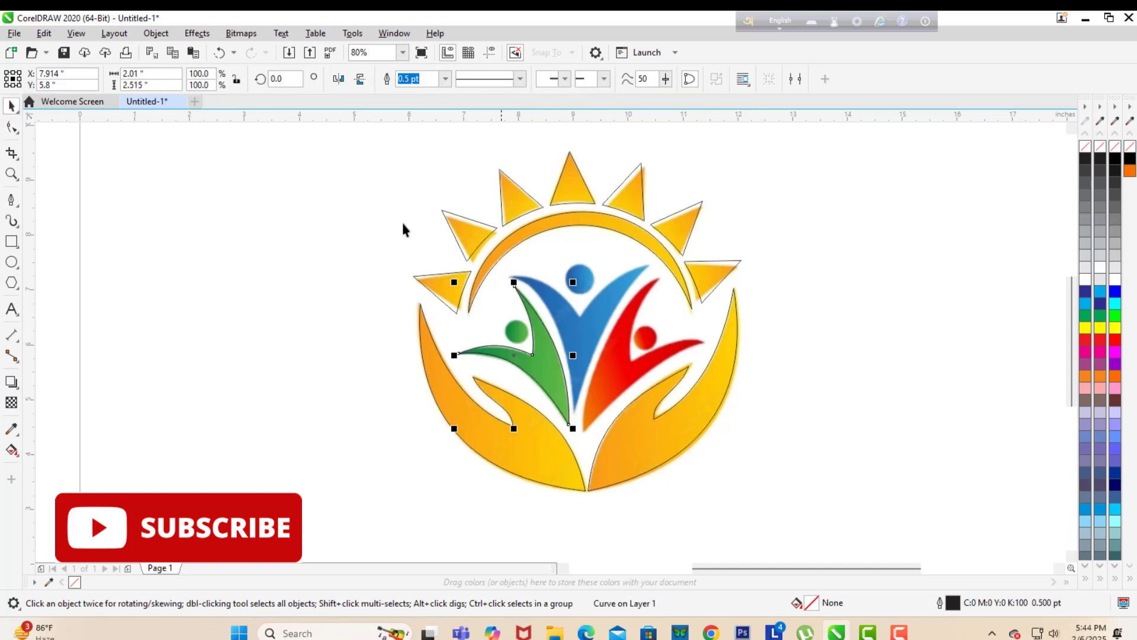
click(338, 79)
drag(494, 358, 623, 358)
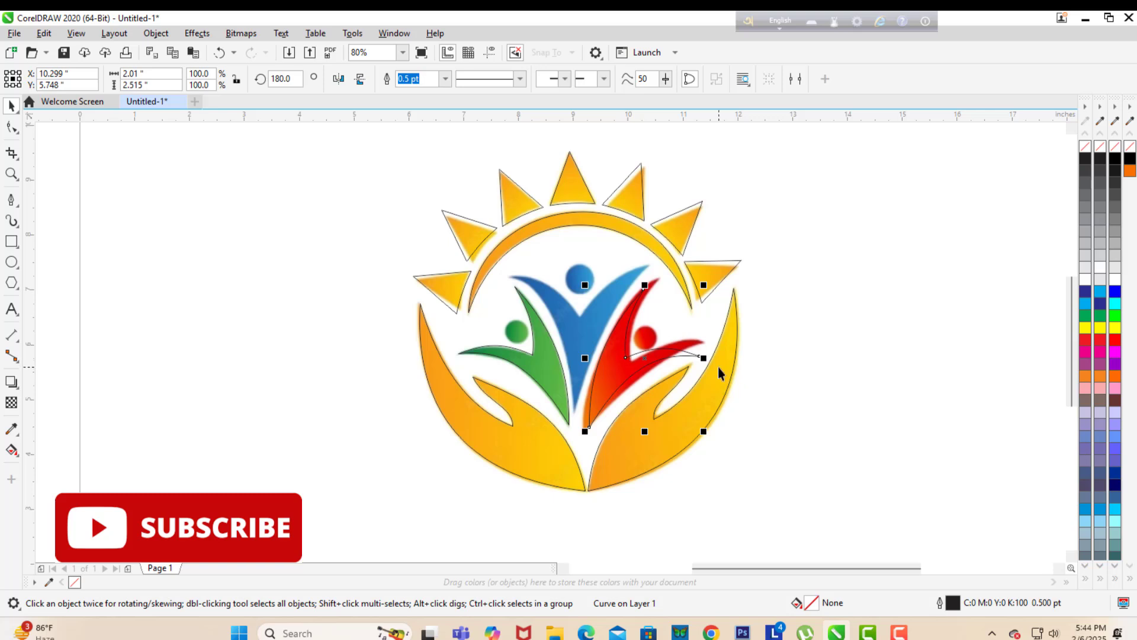
key(Escape)
Step: Draw a closed four-node outline with straight sides around the red figure's body using the Pen tool
key(space)
click(584, 431)
click(658, 278)
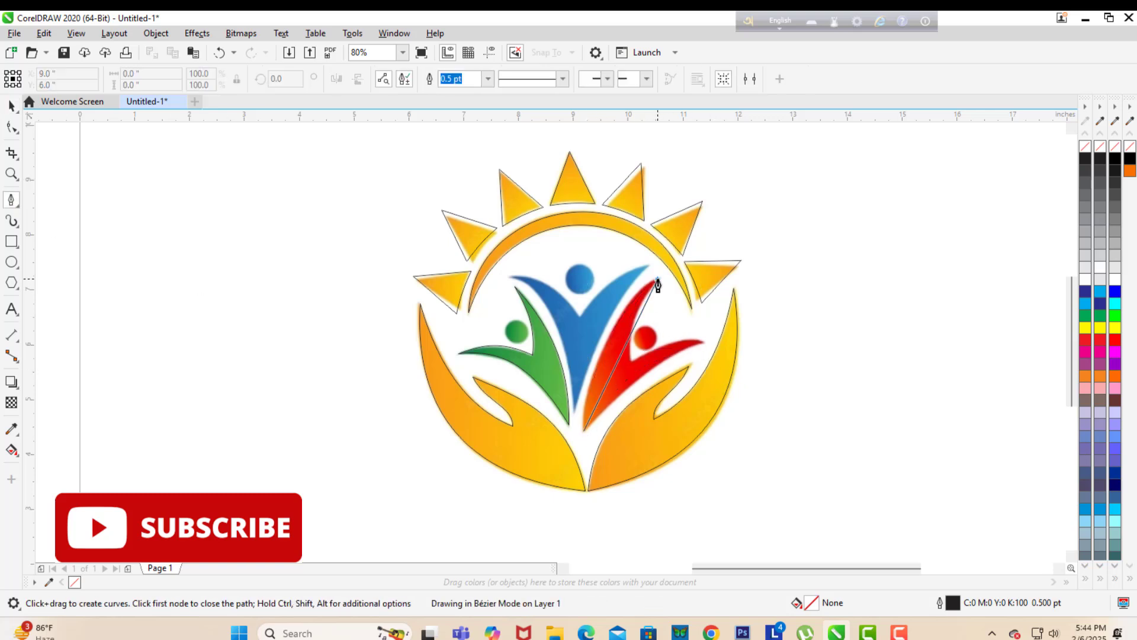
click(631, 359)
click(702, 342)
click(584, 430)
Step: Bend the red figure's outline segments into curves and adjust its bottom node and handles to fit the reference
key(F10)
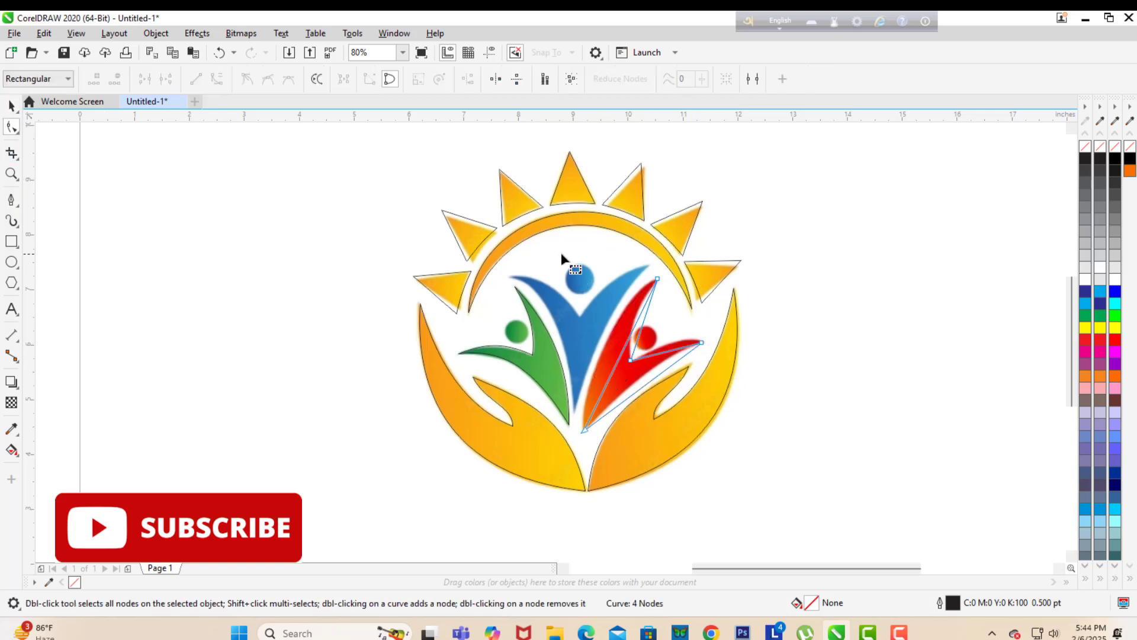
drag(612, 367, 603, 345)
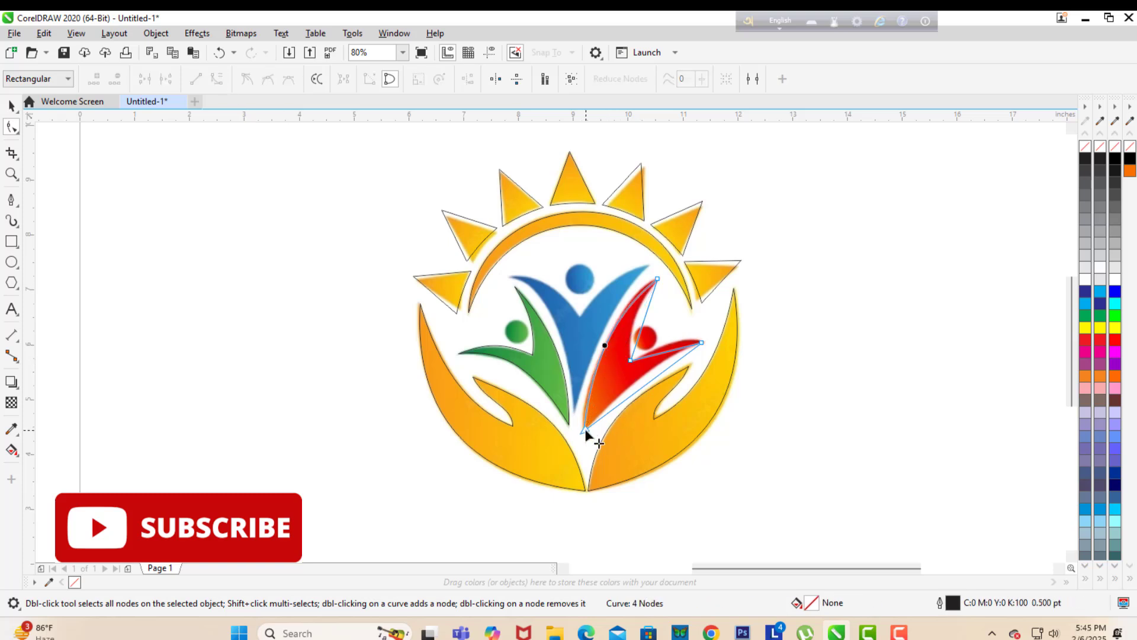
drag(585, 431, 583, 428)
drag(638, 388, 637, 382)
drag(666, 350, 622, 297)
click(658, 279)
drag(590, 352, 593, 351)
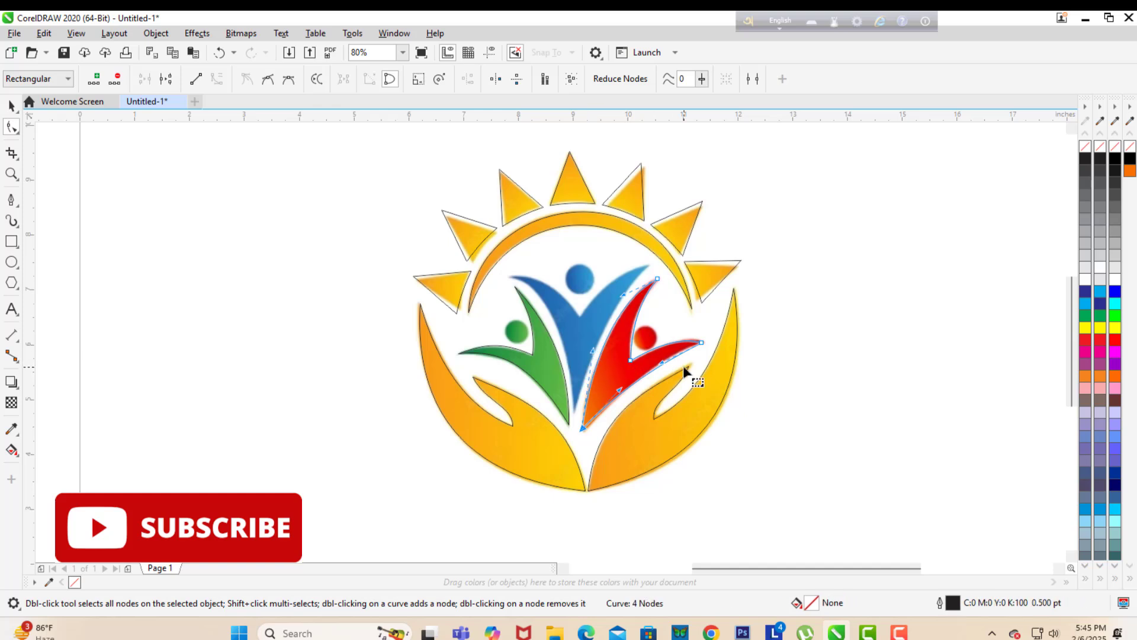
click(12, 106)
click(136, 160)
Step: Trace the blue figure's body as a closed four-node outline and bend its sides into curves along the reference
click(12, 200)
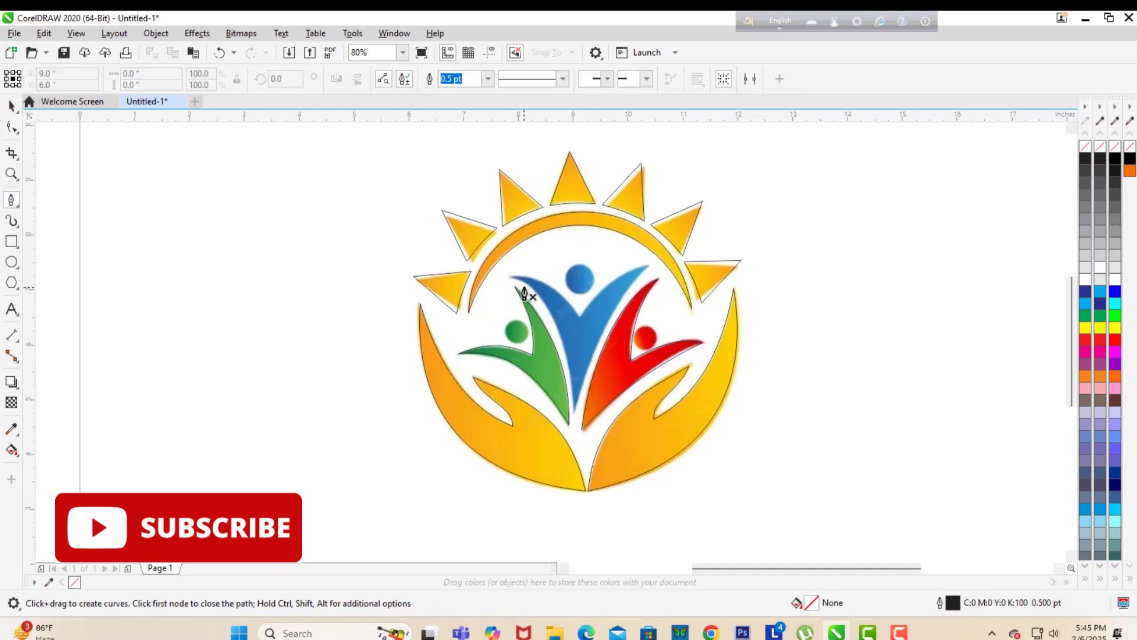
click(573, 407)
click(648, 267)
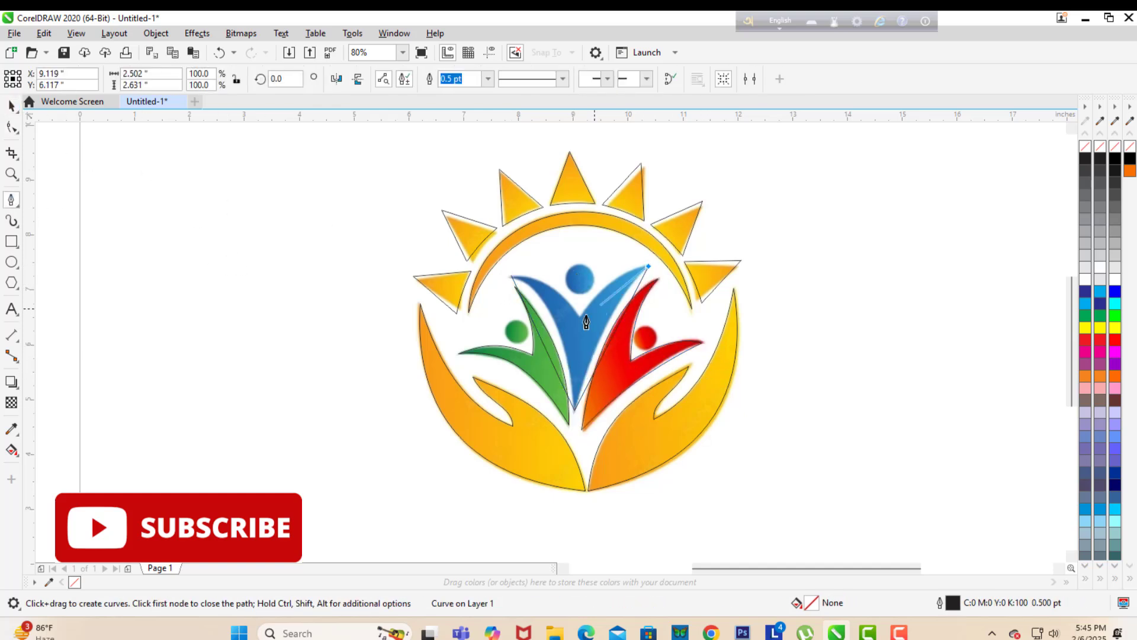
click(513, 280)
key(F10)
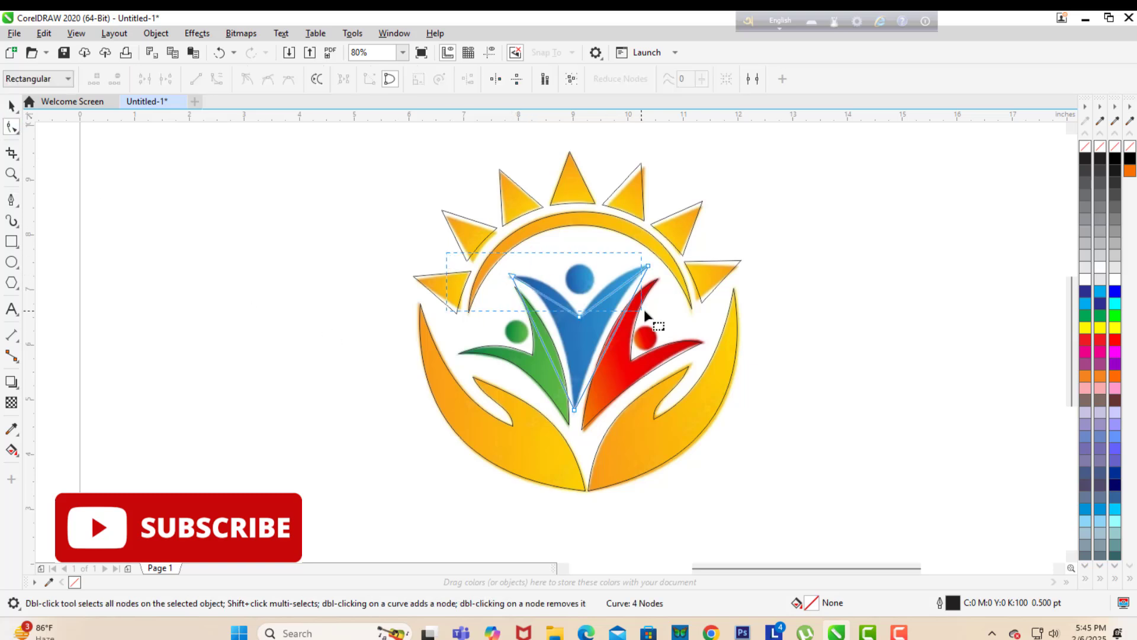
drag(548, 356, 551, 286)
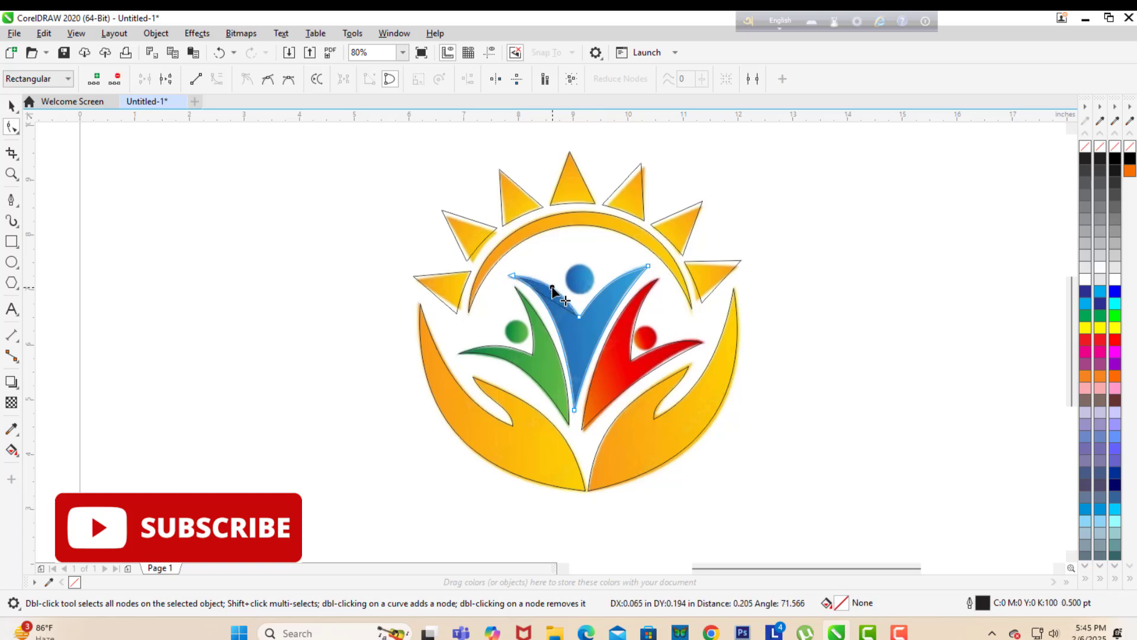
Step: Draw a circle about 0.454 in wide and place it over the blue figure's head
click(10, 263)
mouse_move(245, 277)
mouse_down()
mouse_move(256, 286)
mouse_move(228, 316)
mouse_up()
key(Delete)
key(Delete)
drag(301, 274, 321, 290)
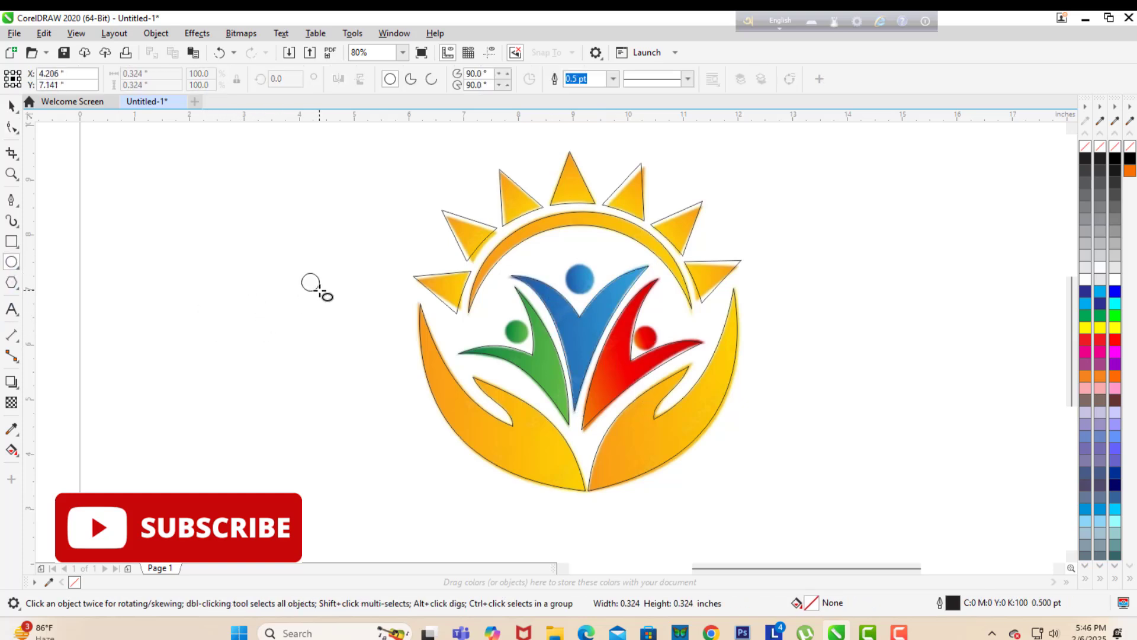
click(577, 280)
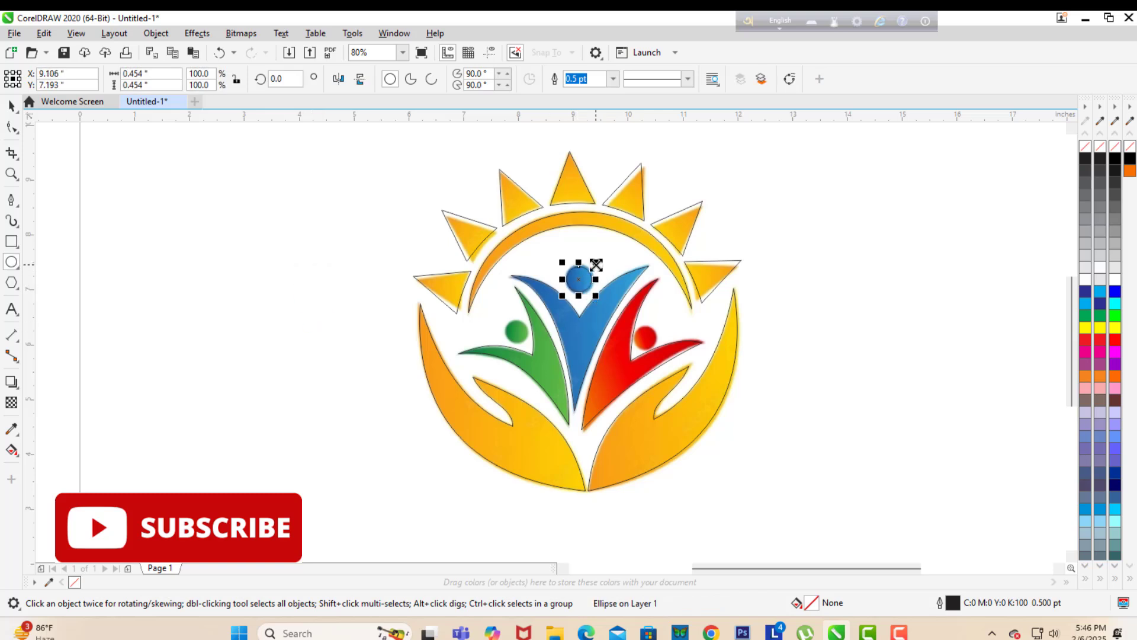
Step: Copy the head circle onto the red and green figures' heads and scale the green one to about 0.402 in
drag(596, 265, 661, 321)
click(12, 106)
right_click(646, 337)
click(525, 336)
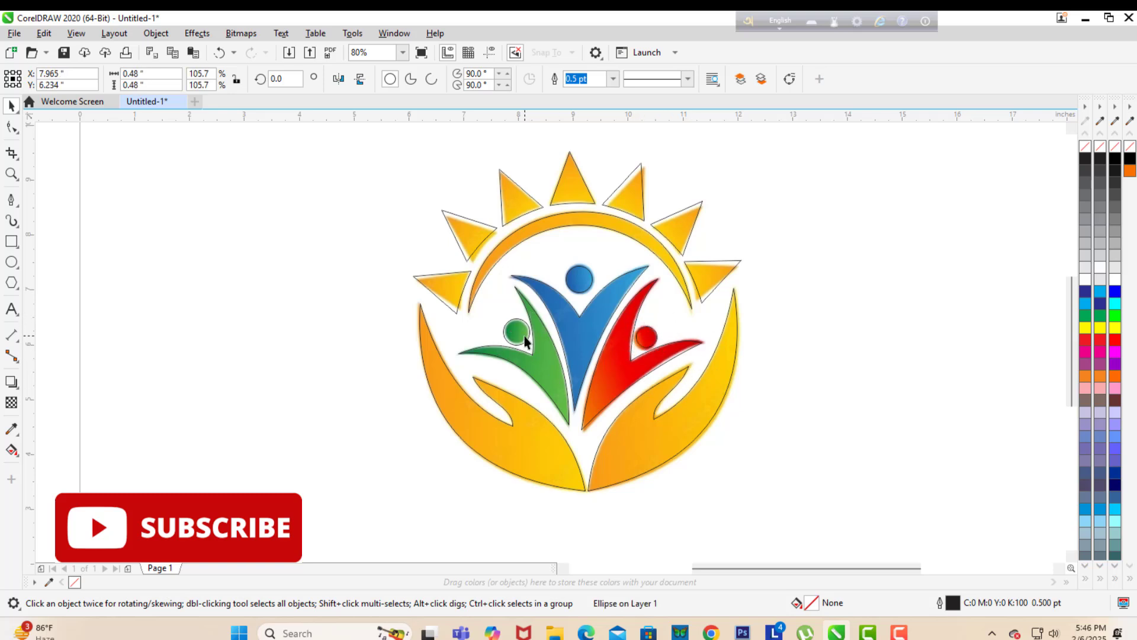
drag(533, 313, 530, 315)
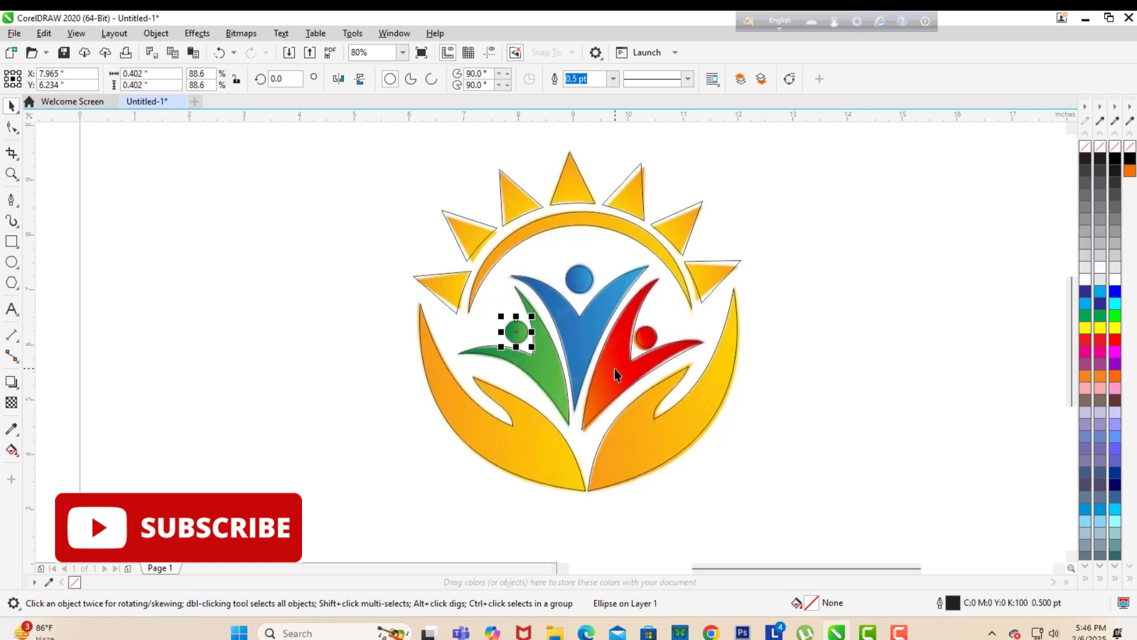
click(182, 155)
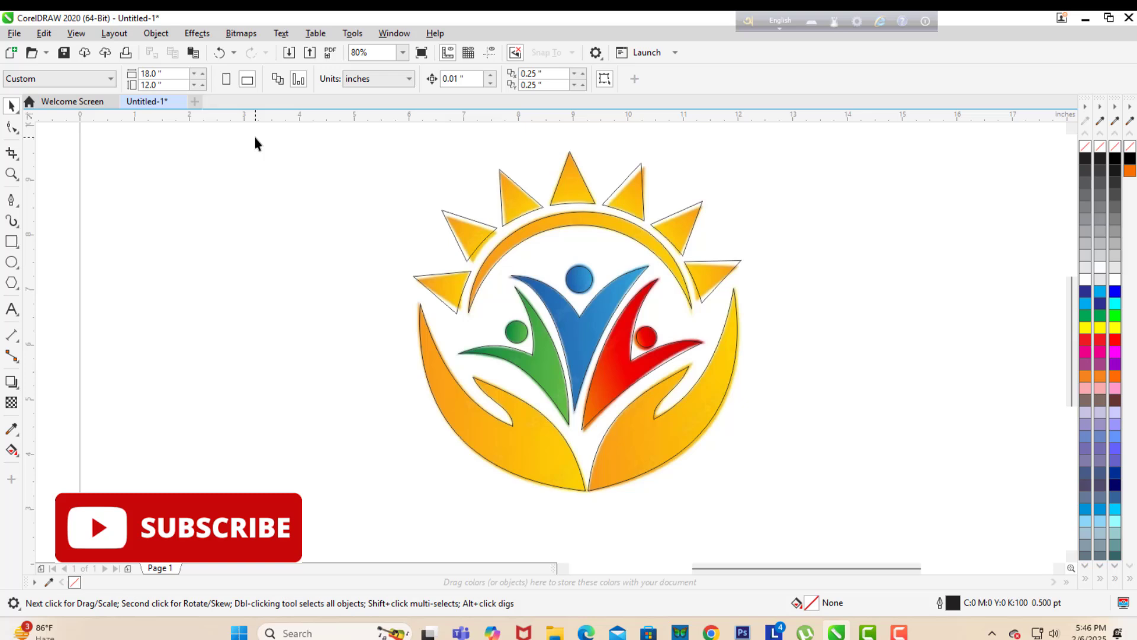
Step: Rotate the second ray from the lower left slightly, to about 45.8 degrees, to match the reference
click(470, 250)
click(495, 260)
drag(501, 266, 504, 268)
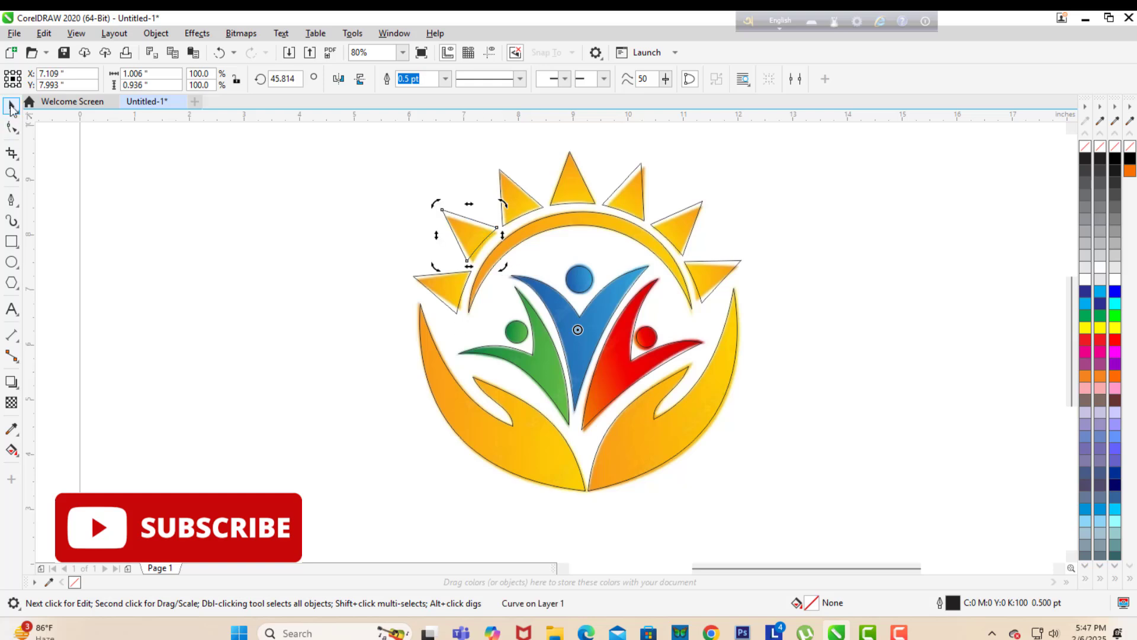
Step: Fill all seven sun rays with dark teal #0F2F33 and no outline using Smart Fill
click(11, 449)
click(446, 288)
click(471, 234)
click(511, 207)
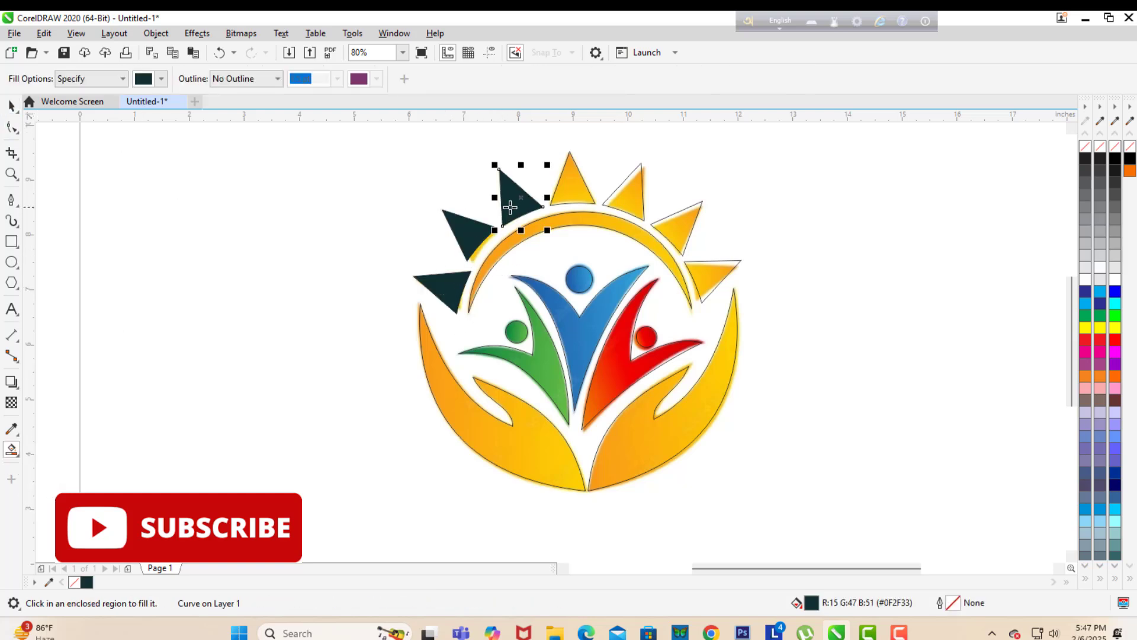
click(575, 193)
click(631, 201)
click(678, 229)
click(705, 268)
Step: Fill the sun arc and both cupped hands with the same dark teal
click(573, 218)
click(471, 387)
click(667, 438)
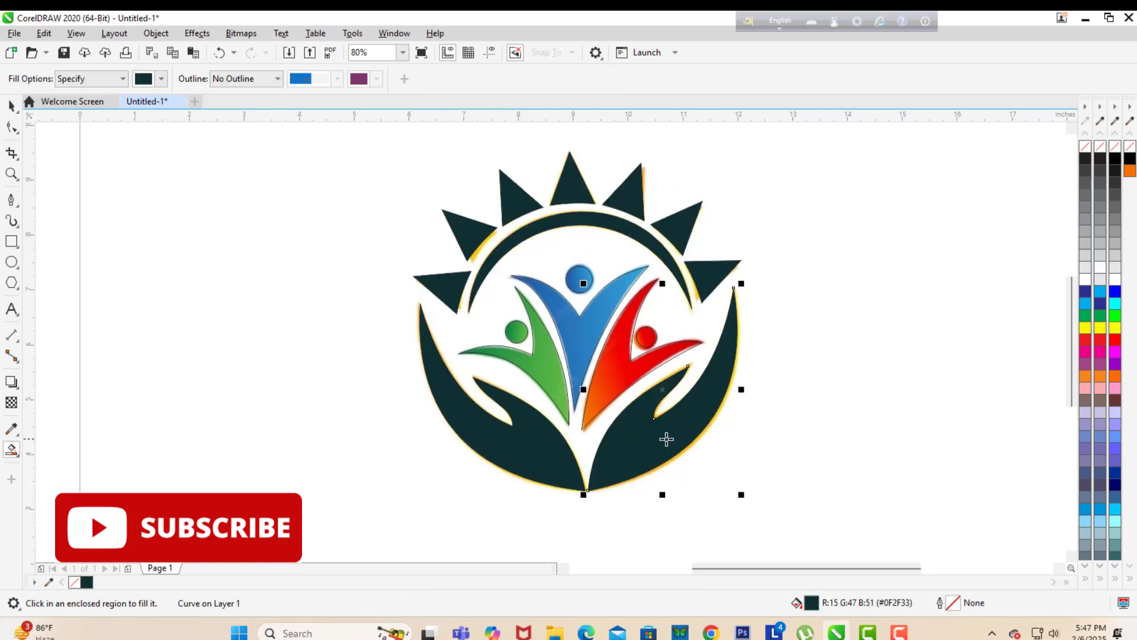
Step: Fill the three figures' bodies and their head circles with the same dark teal
click(536, 367)
click(581, 335)
click(622, 371)
click(516, 329)
click(579, 279)
click(646, 337)
Step: Move the reference bitmap out from under the traced logo to the page's right edge
click(11, 174)
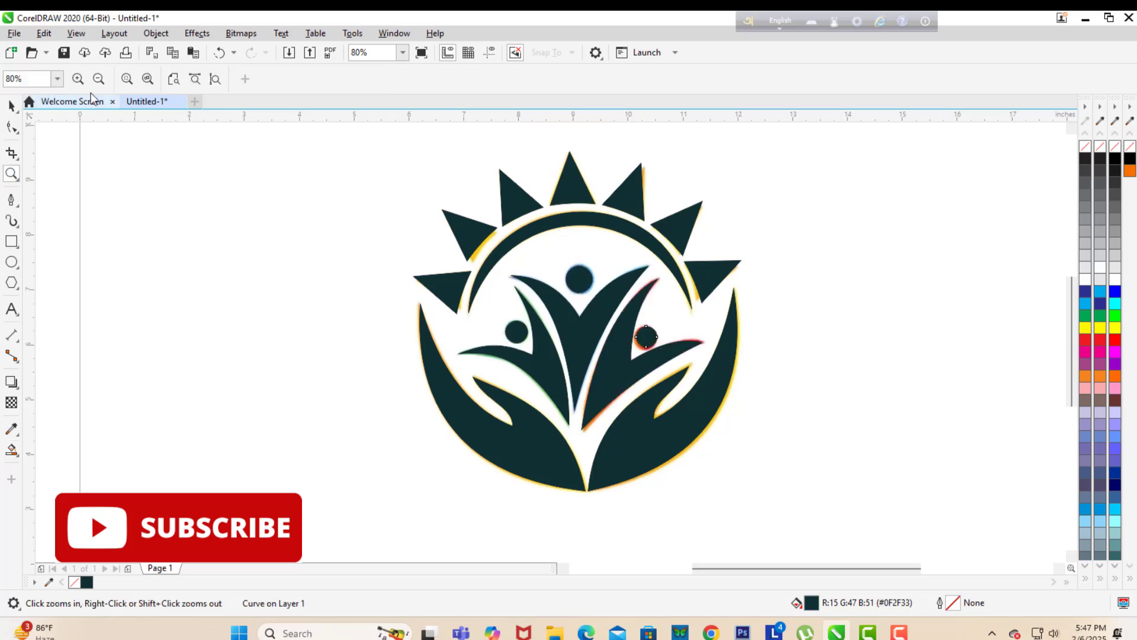
click(97, 79)
click(11, 107)
click(665, 365)
drag(560, 337, 825, 377)
click(861, 463)
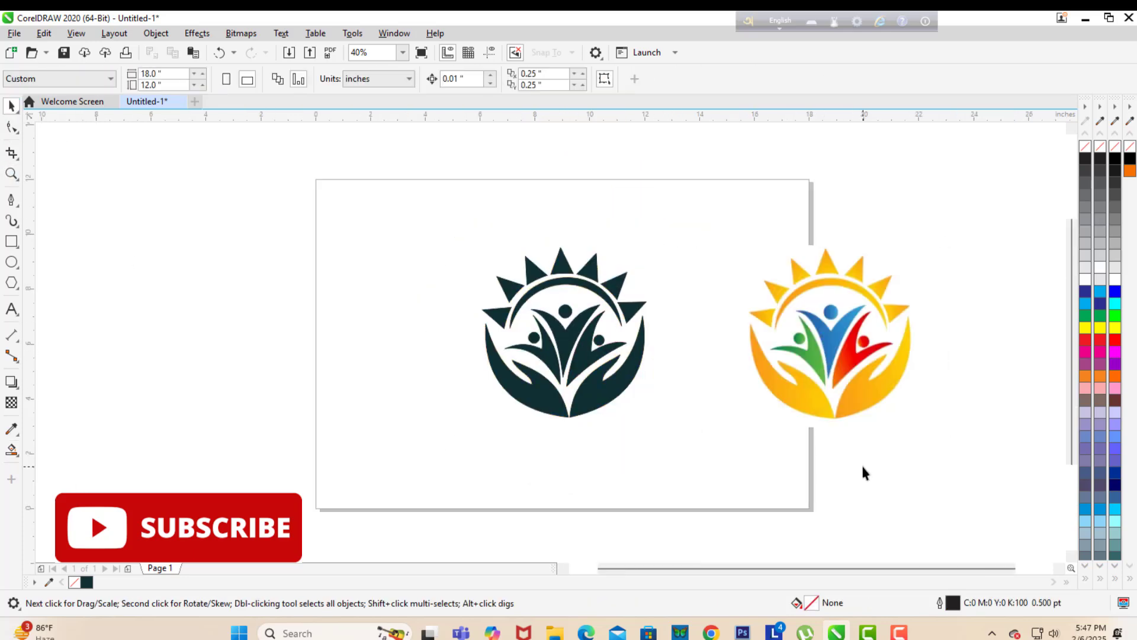
Step: Move the whole traced logo toward the page's upper left and bring the reference bitmap closer beside it
drag(435, 224, 687, 450)
drag(563, 351, 470, 335)
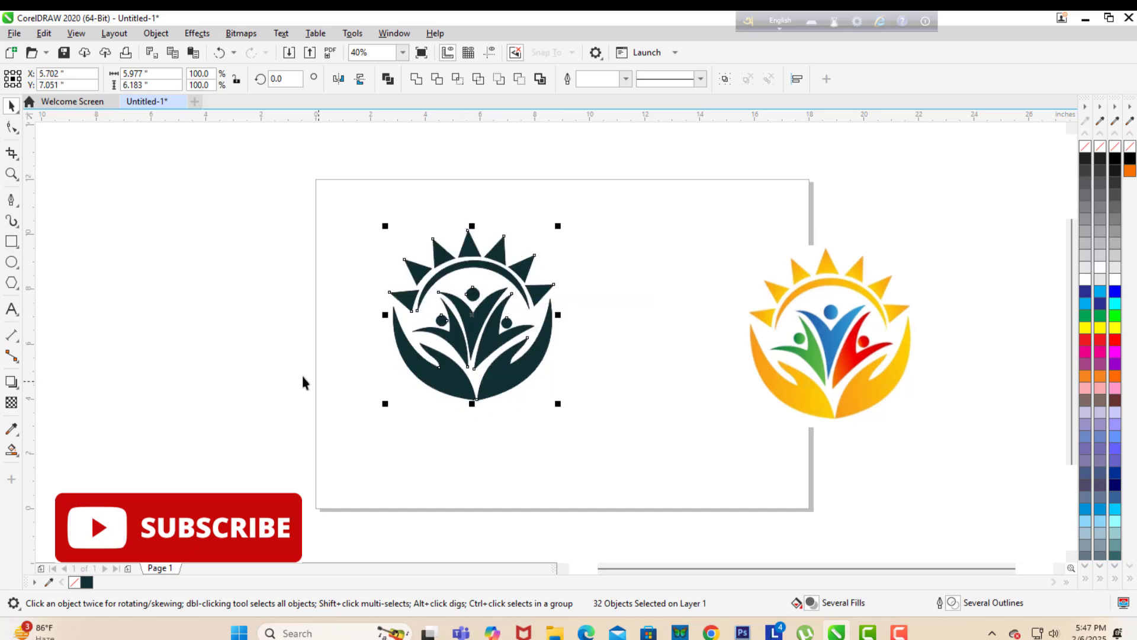
click(302, 379)
drag(838, 350, 738, 327)
click(11, 173)
click(270, 190)
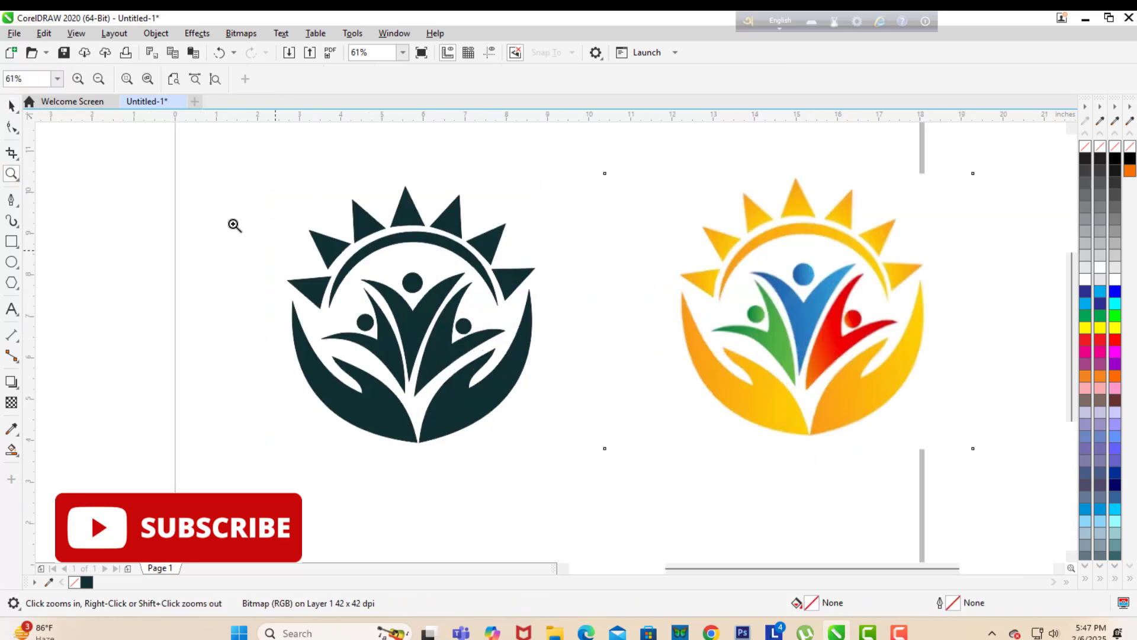
key(space)
click(311, 294)
shift+click(329, 253)
shift+click(366, 225)
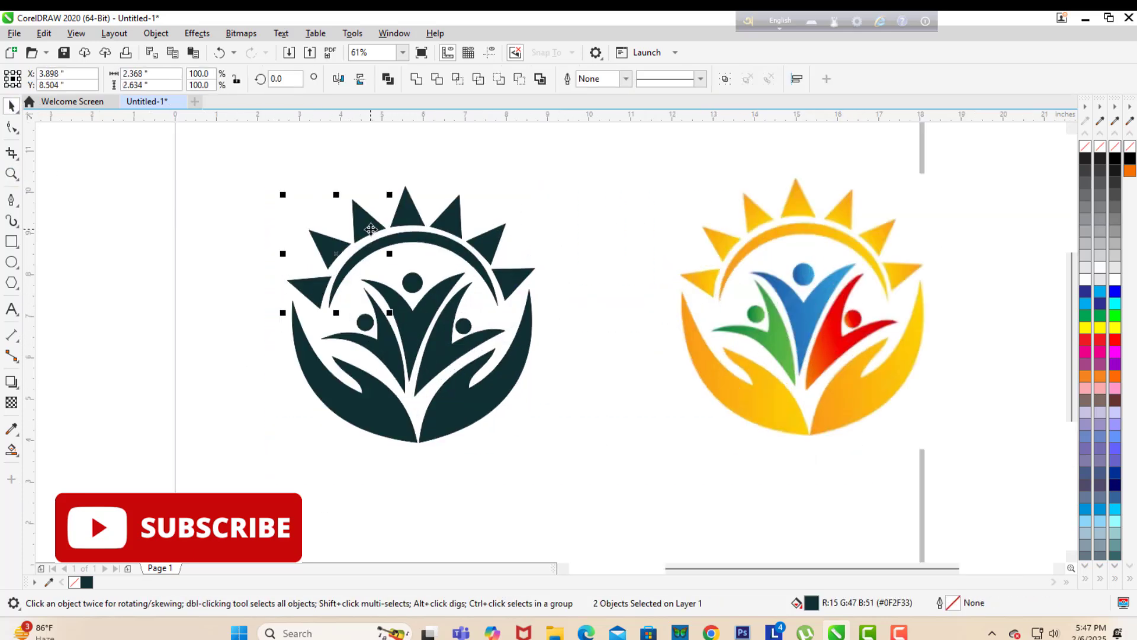
shift+click(406, 218)
shift+click(452, 225)
shift+click(491, 243)
shift+click(511, 279)
click(573, 295)
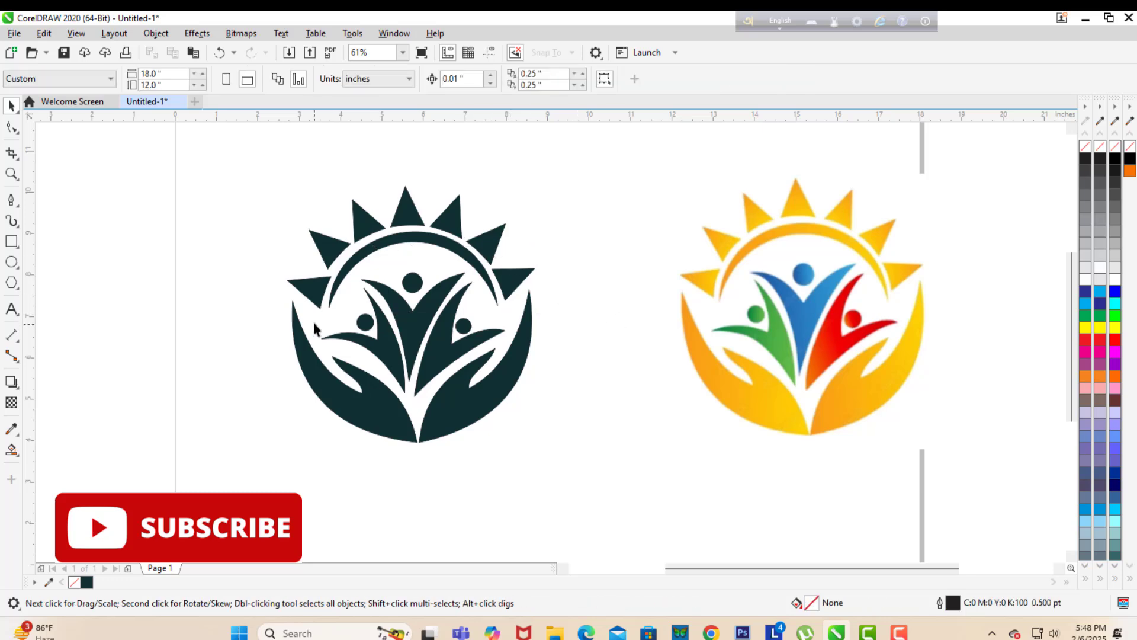
Step: Delete the seven unfilled 0.5 pt ray outlines that overlap the filled rays
click(315, 291)
shift+click(334, 253)
shift+click(368, 229)
shift+click(408, 217)
shift+click(456, 228)
shift+click(491, 246)
shift+click(524, 279)
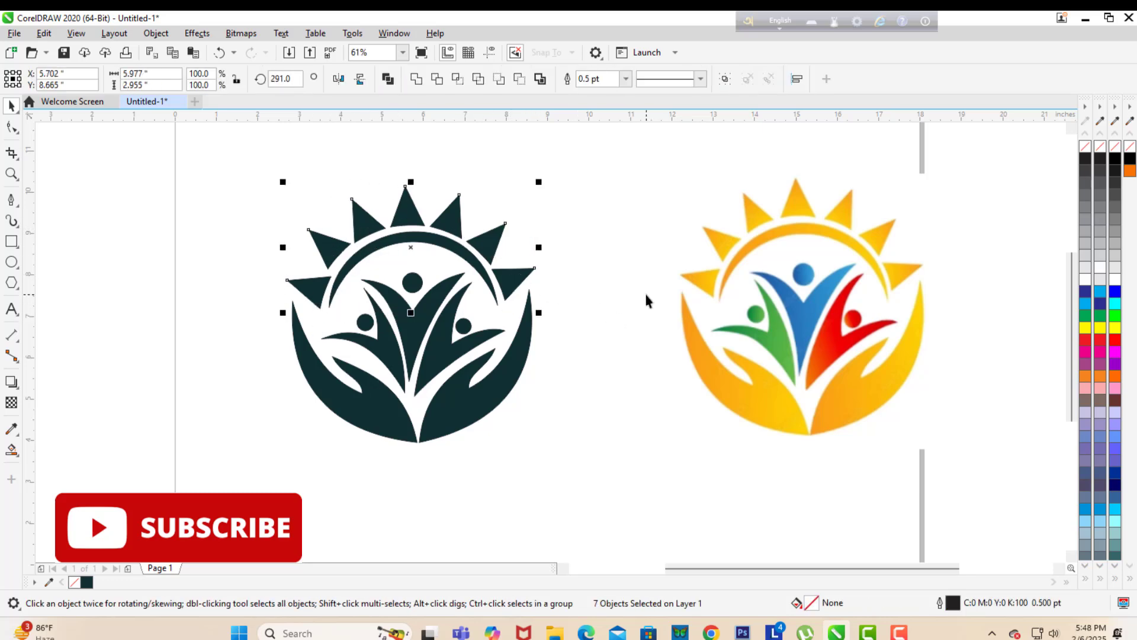
key(Delete)
Step: Delete the unfilled 0.5 pt arc outline that overlaps the filled sun arc
click(416, 237)
click(190, 315)
click(418, 241)
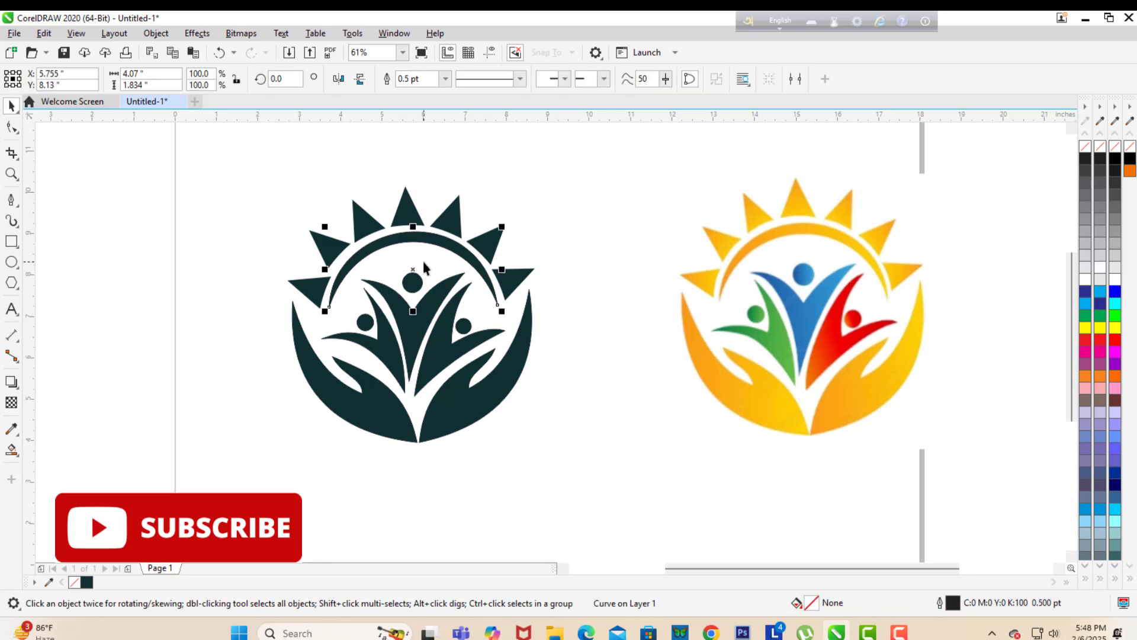
key(Delete)
Step: Delete the three leftover head circles that overlap the filled heads of the figures
click(365, 323)
shift+click(413, 285)
shift+click(464, 327)
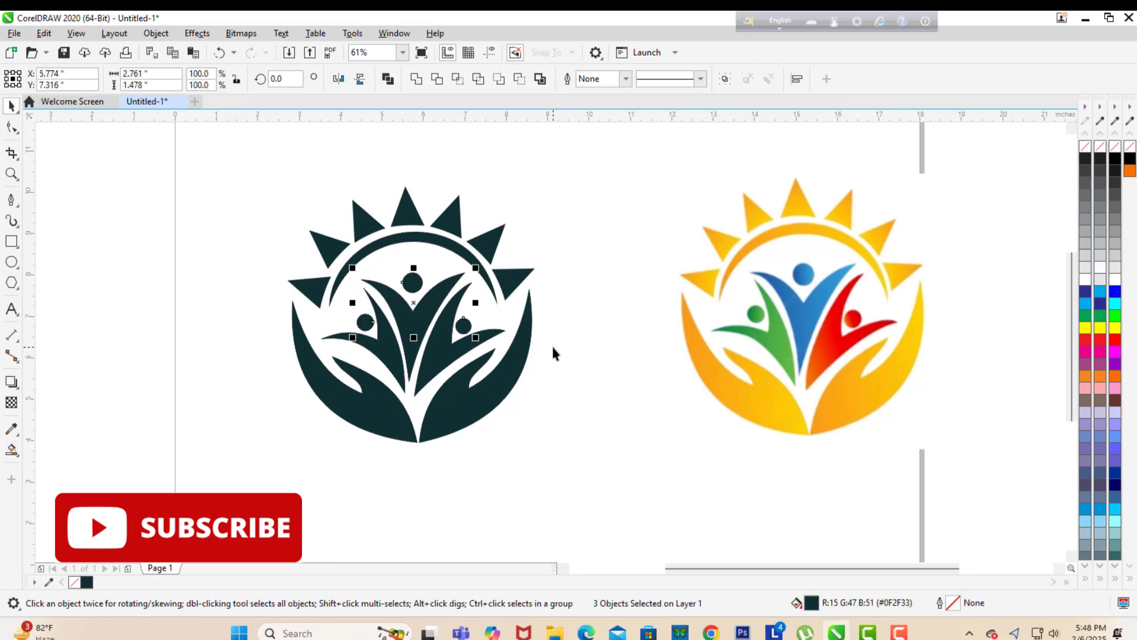
click(552, 347)
click(365, 324)
shift+click(413, 285)
shift+click(464, 327)
key(Delete)
Step: Delete the three unfilled 0.5 pt body outlines that overlap the figures' filled bodies
click(390, 362)
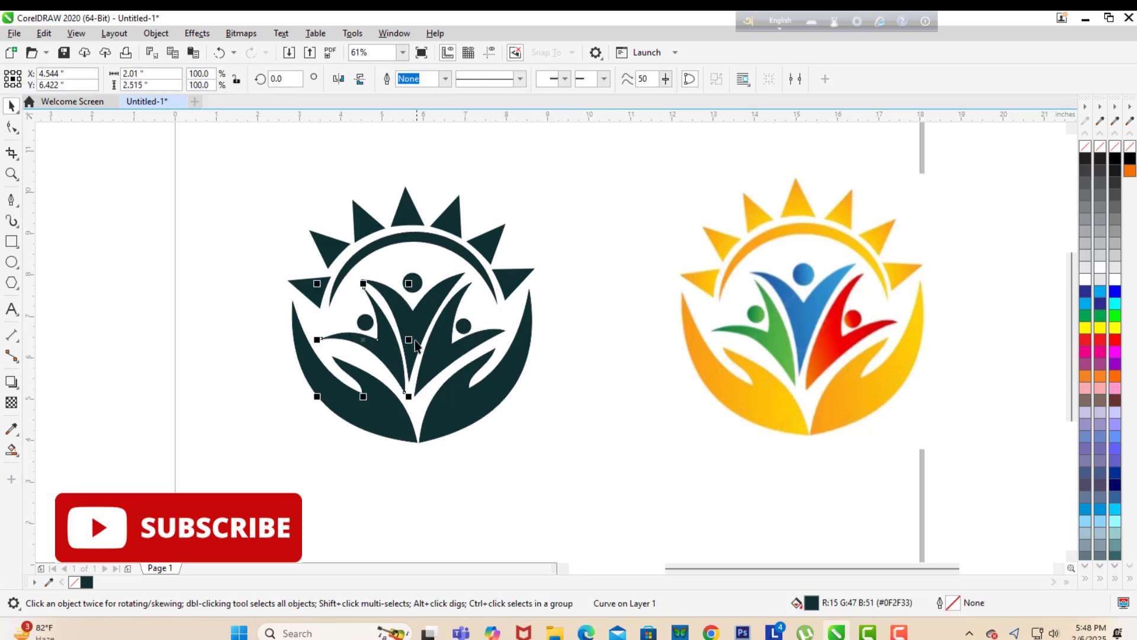
shift+click(420, 326)
shift+click(446, 350)
click(85, 342)
click(382, 355)
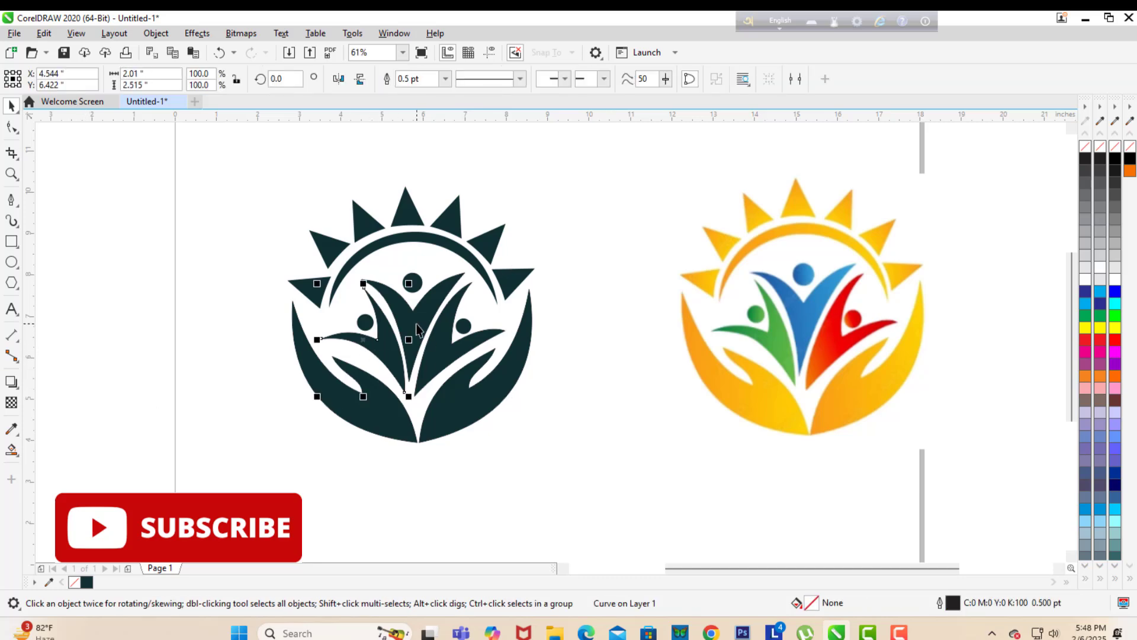
shift+click(416, 324)
shift+click(448, 351)
key(Delete)
Step: Check the two hands for leftover outlines and nudge the leftmost sun ray slightly outward
click(382, 424)
shift+click(475, 413)
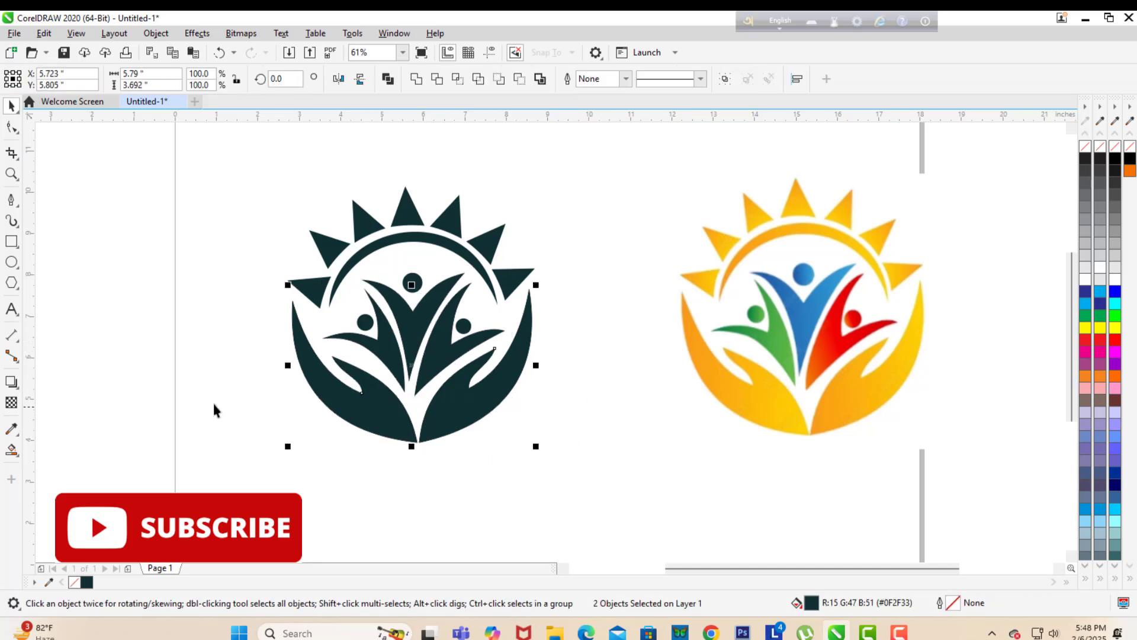
click(574, 408)
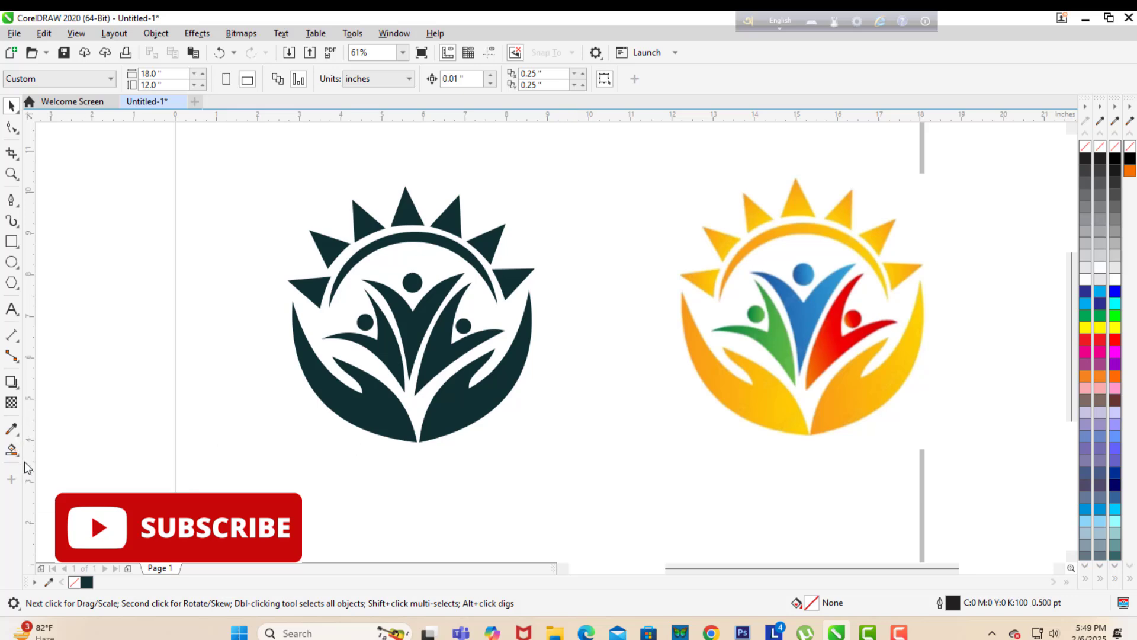
click(309, 289)
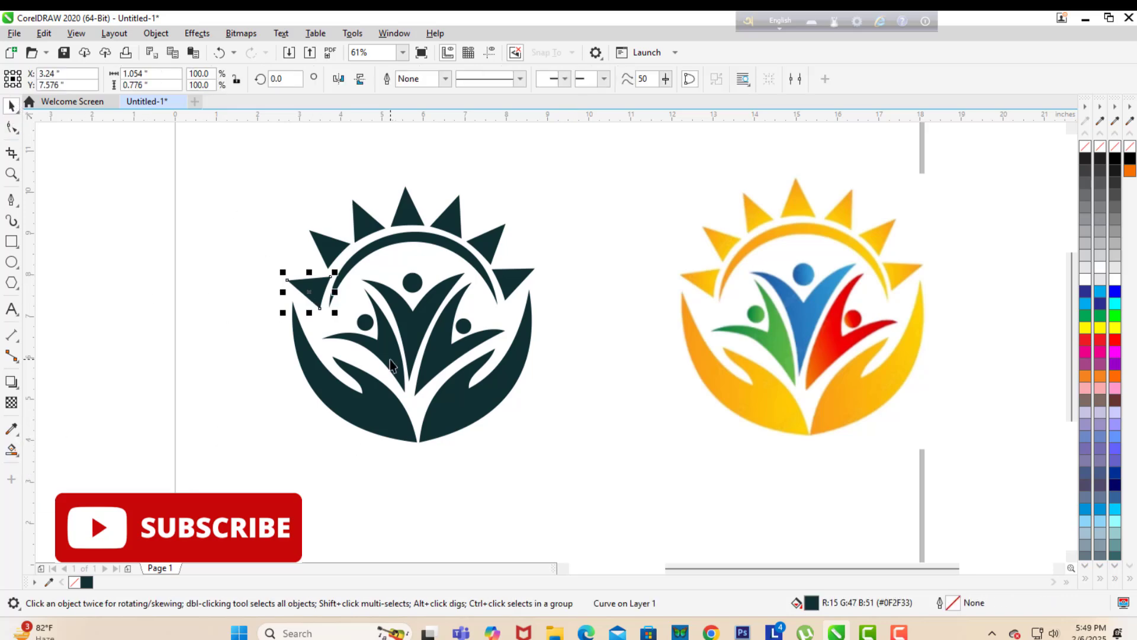
click(150, 291)
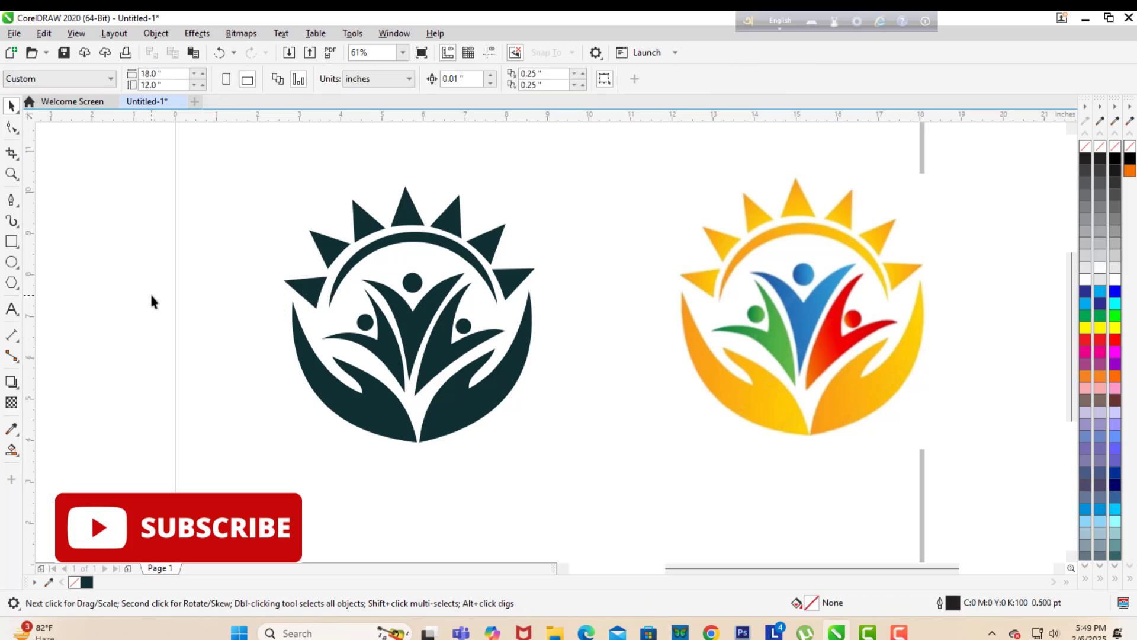
Step: Try filling the seven sun rays and both hands with solid yellow #F8BA0E using Smart Fill
click(11, 450)
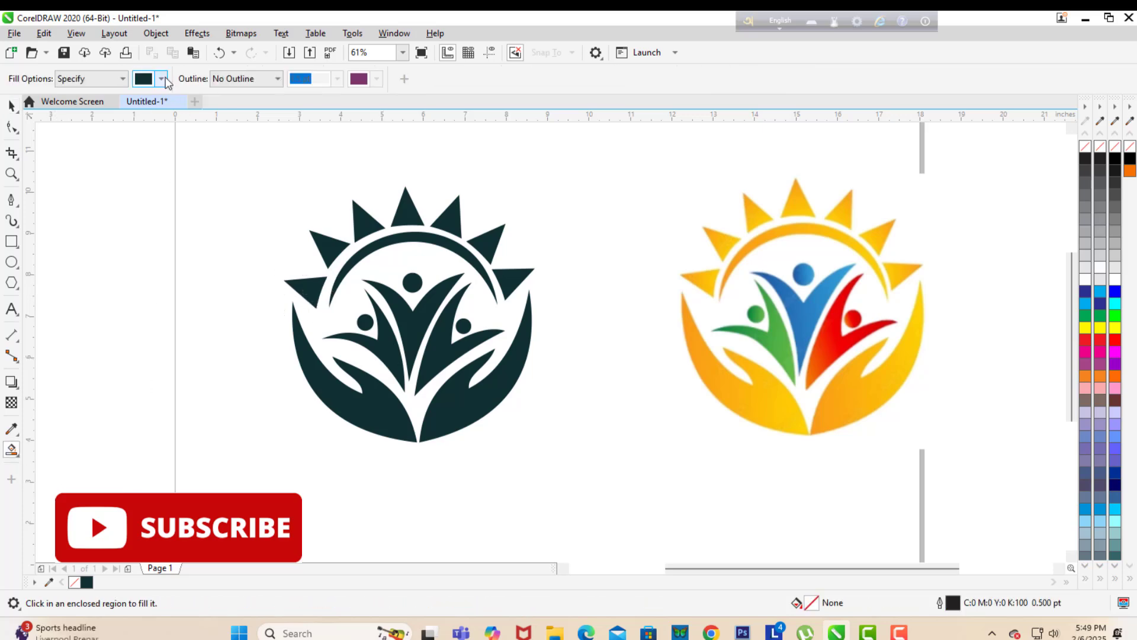
click(161, 78)
click(270, 288)
click(306, 288)
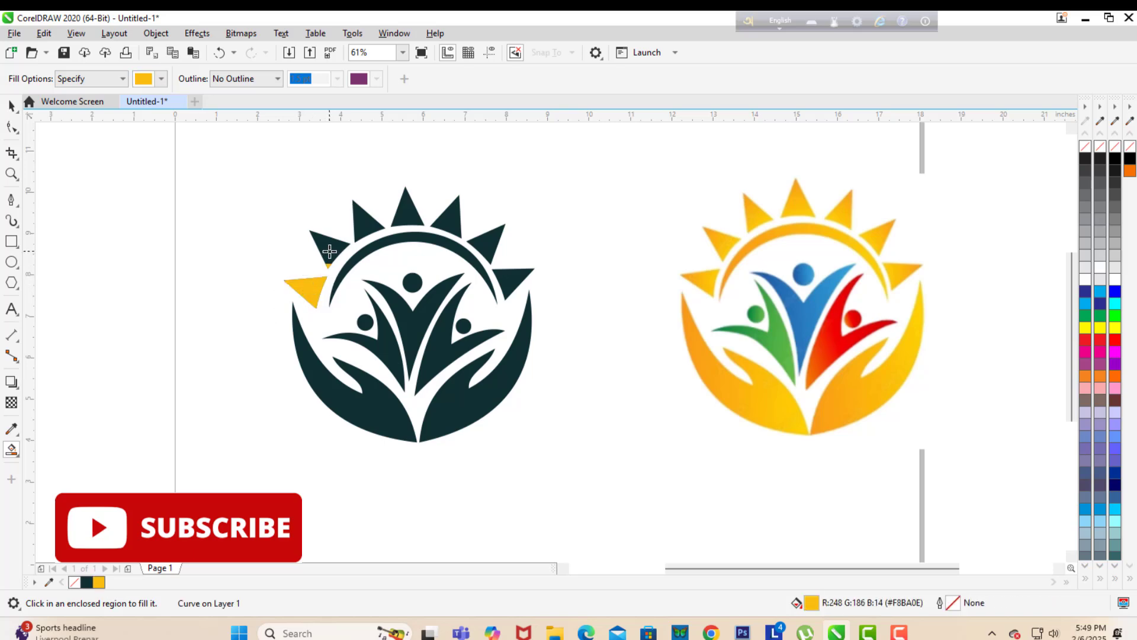
click(328, 249)
click(362, 219)
click(406, 210)
click(450, 216)
click(488, 243)
click(513, 278)
click(503, 379)
click(362, 418)
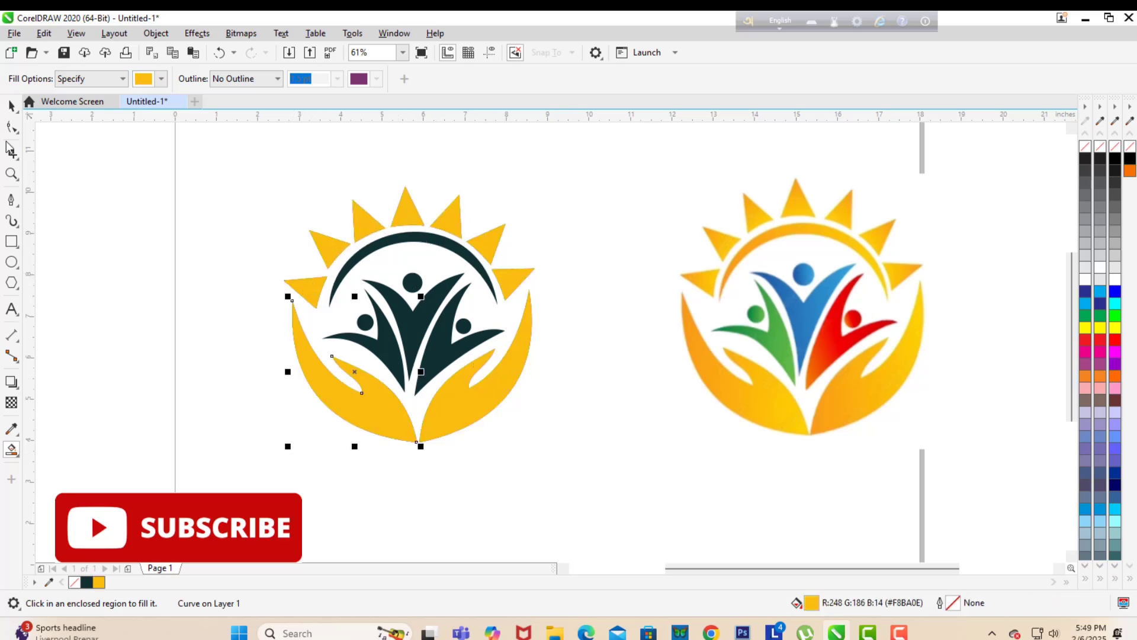
Step: Undo the solid yellow fills on the sun rays and both hands
key(ctrl+z)
key(ctrl+z)
key(ctrl+z)
key(ctrl+z)
key(ctrl+z)
key(ctrl+z)
key(ctrl+z)
key(ctrl+z)
key(ctrl+z)
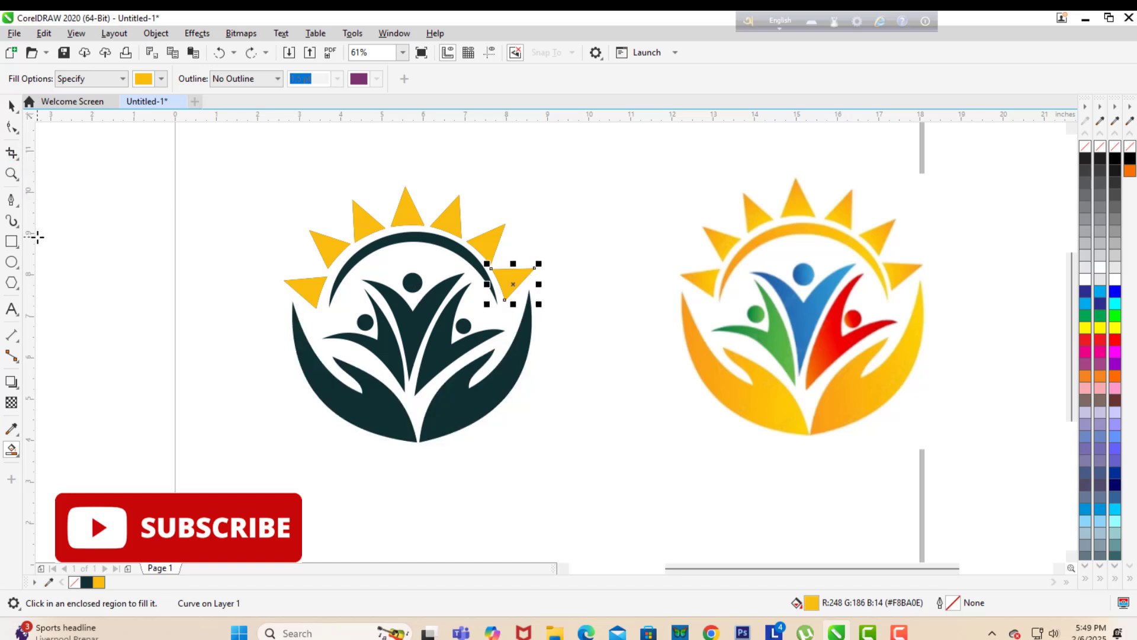
Step: Apply a vertical fountain fill to the top sun ray, with orange #FBA70E sampled from the reference at its tip
click(12, 106)
click(406, 207)
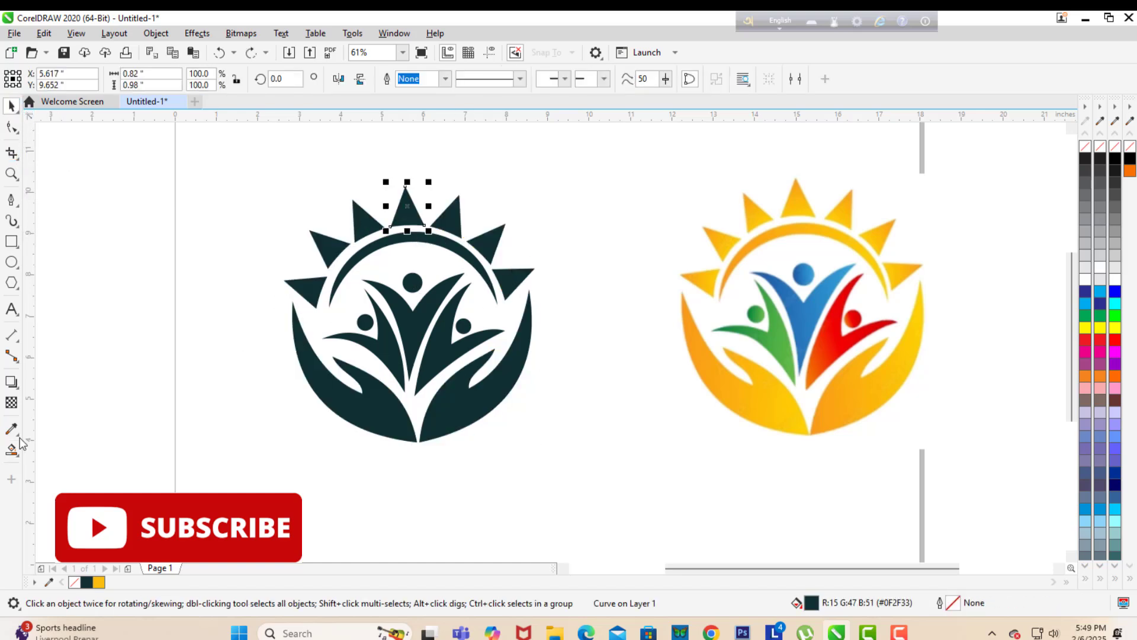
click(12, 450)
click(59, 447)
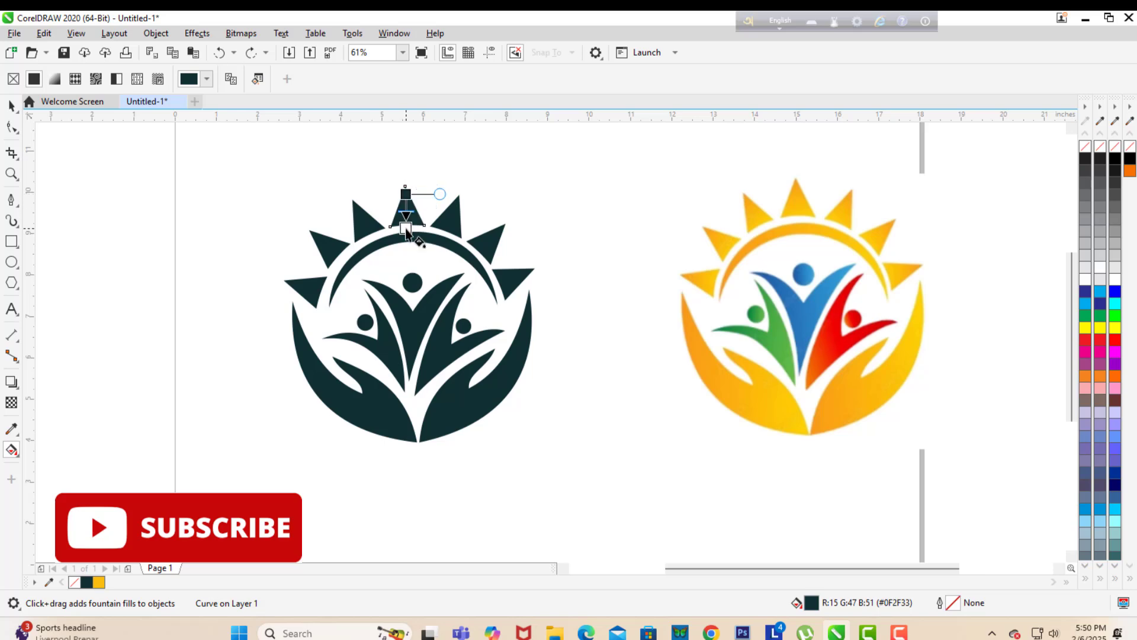
click(406, 193)
click(440, 183)
click(547, 392)
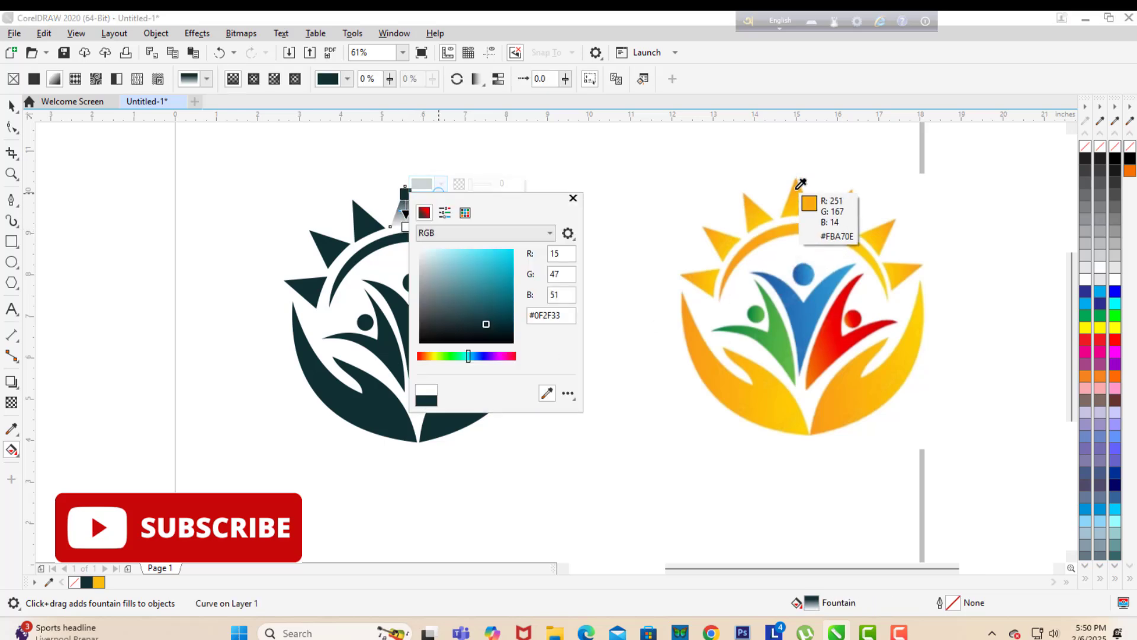
click(800, 184)
Step: Set the base colour of the top ray's gradient to yellow sampled from the reference ray and shorten the gradient
click(406, 227)
click(440, 216)
click(547, 425)
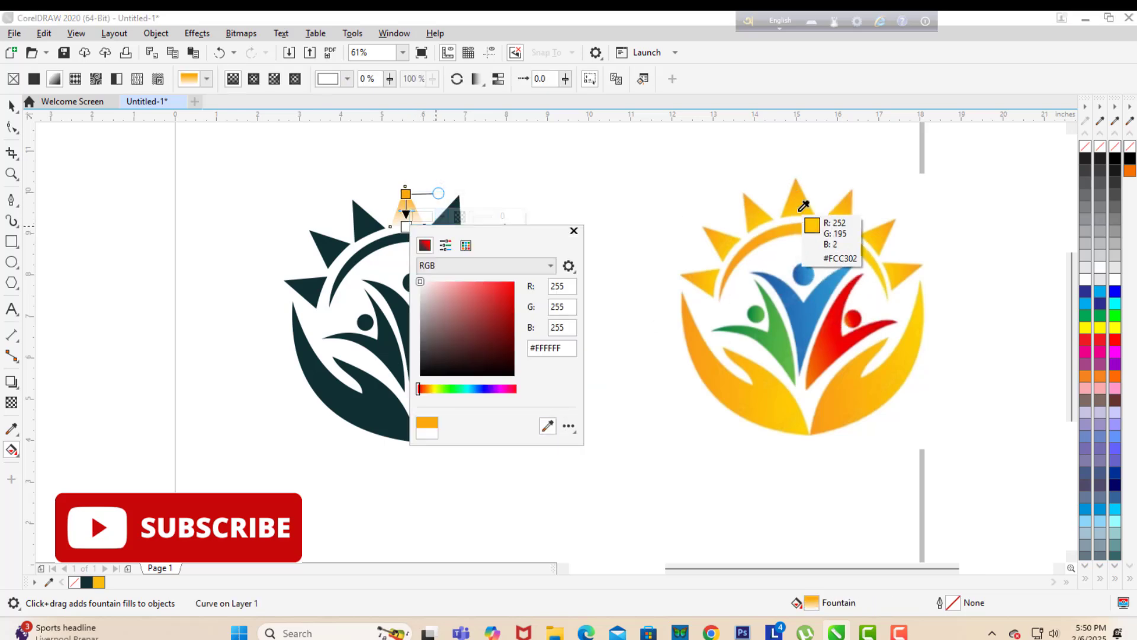
click(803, 205)
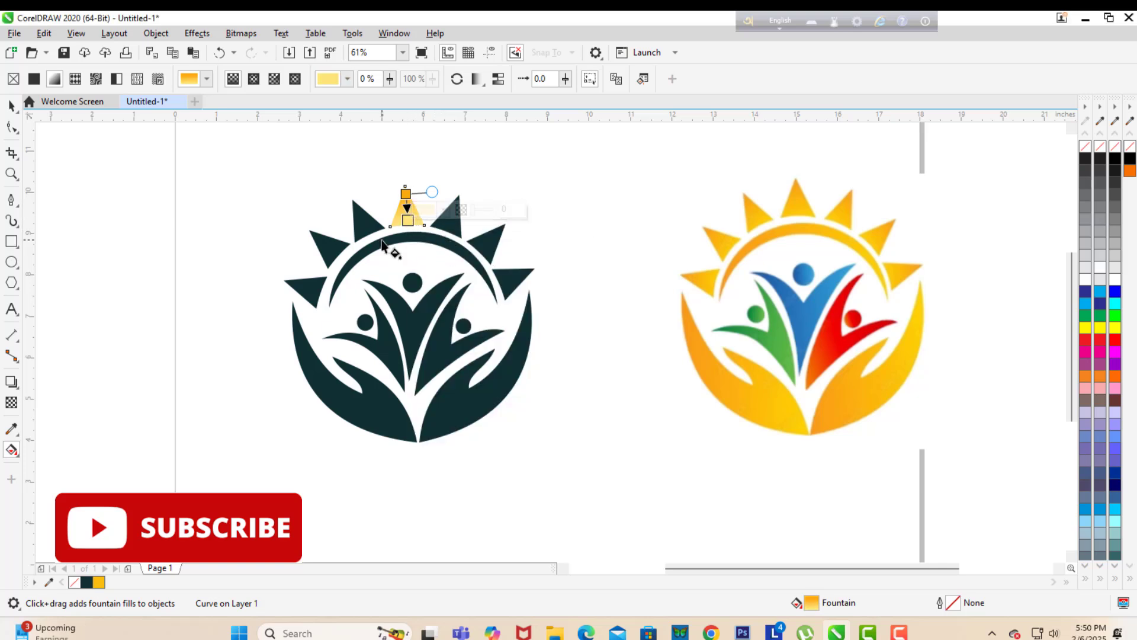
drag(406, 194, 407, 201)
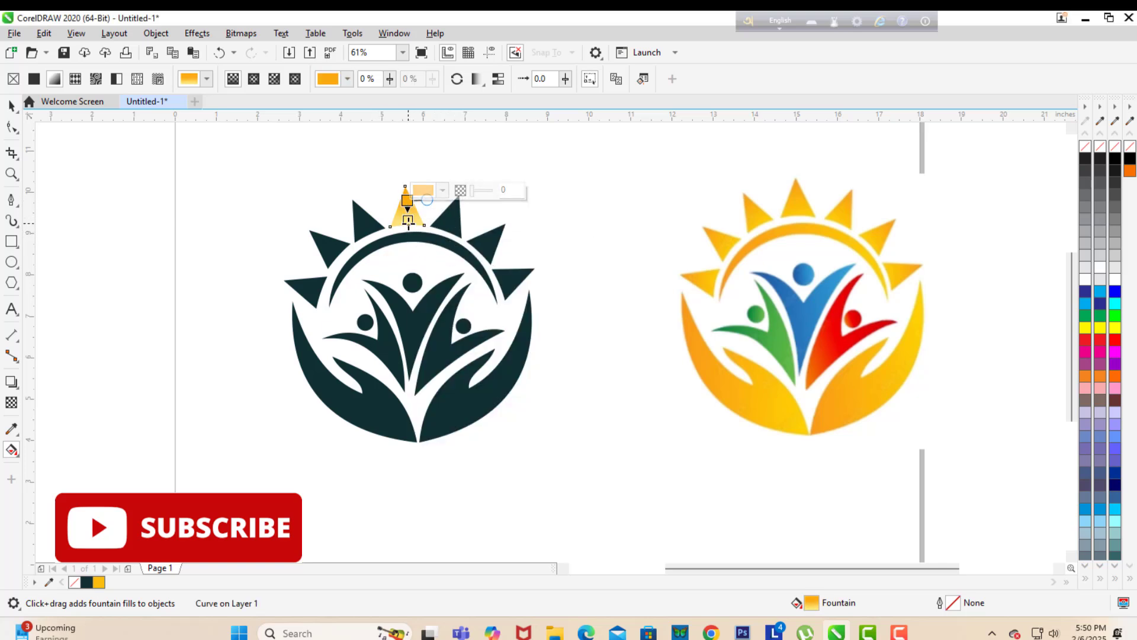
Step: Copy the top ray's orange-to-yellow gradient to the other six sun rays
click(416, 246)
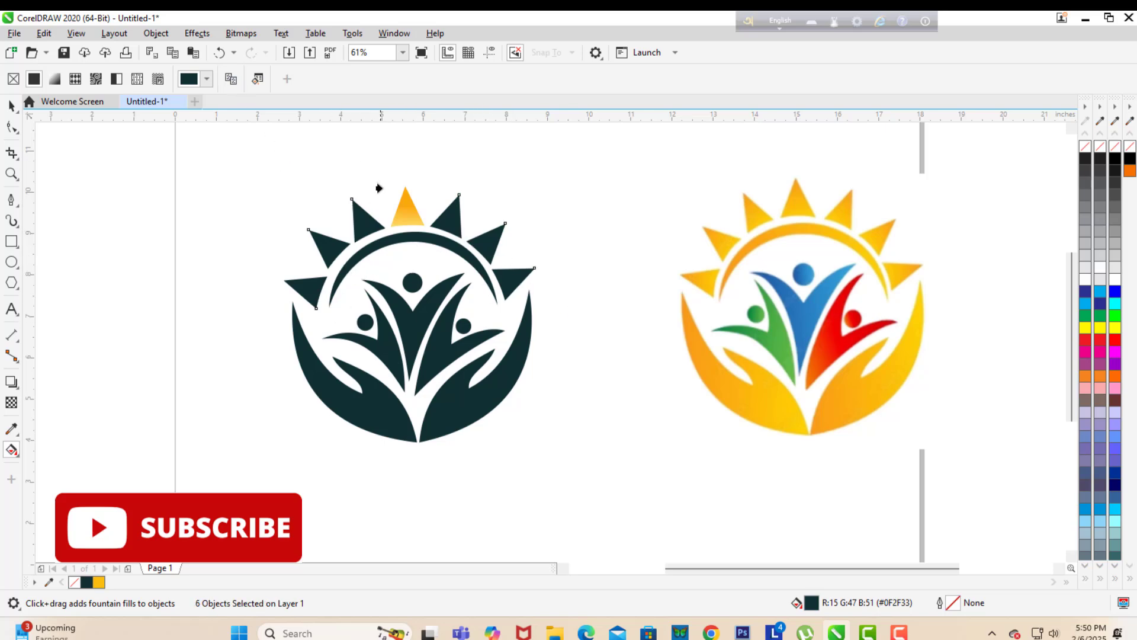
click(401, 206)
click(11, 107)
click(58, 154)
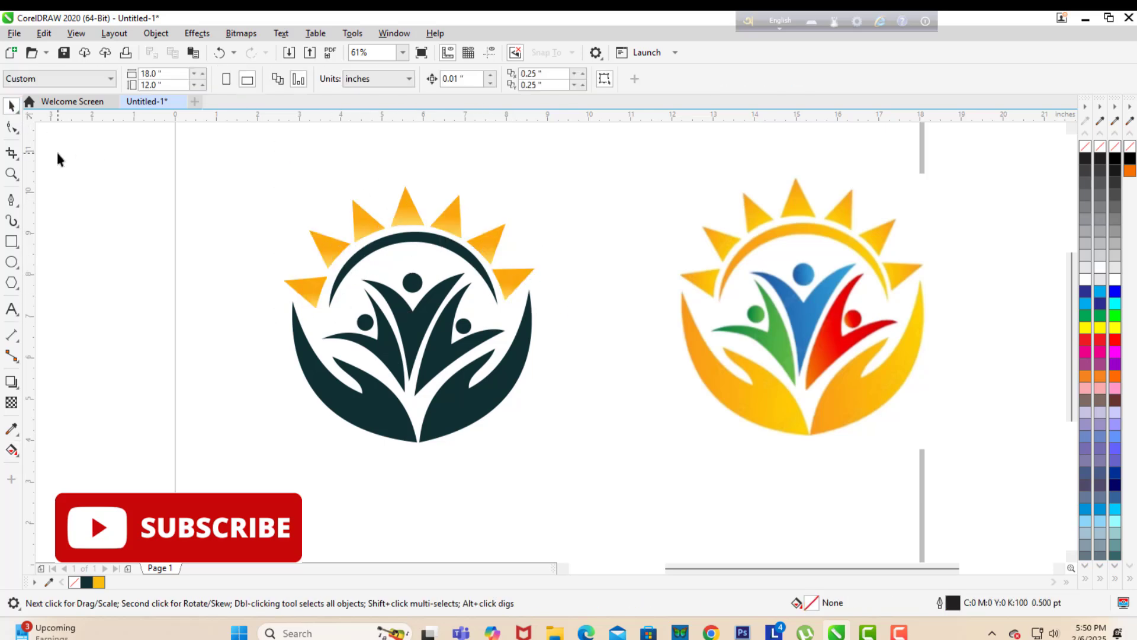
Step: Apply a diagonal fountain fill from the left hand's fingertips to its wrist, starting with orange sampled from the reference hand
click(392, 440)
click(11, 449)
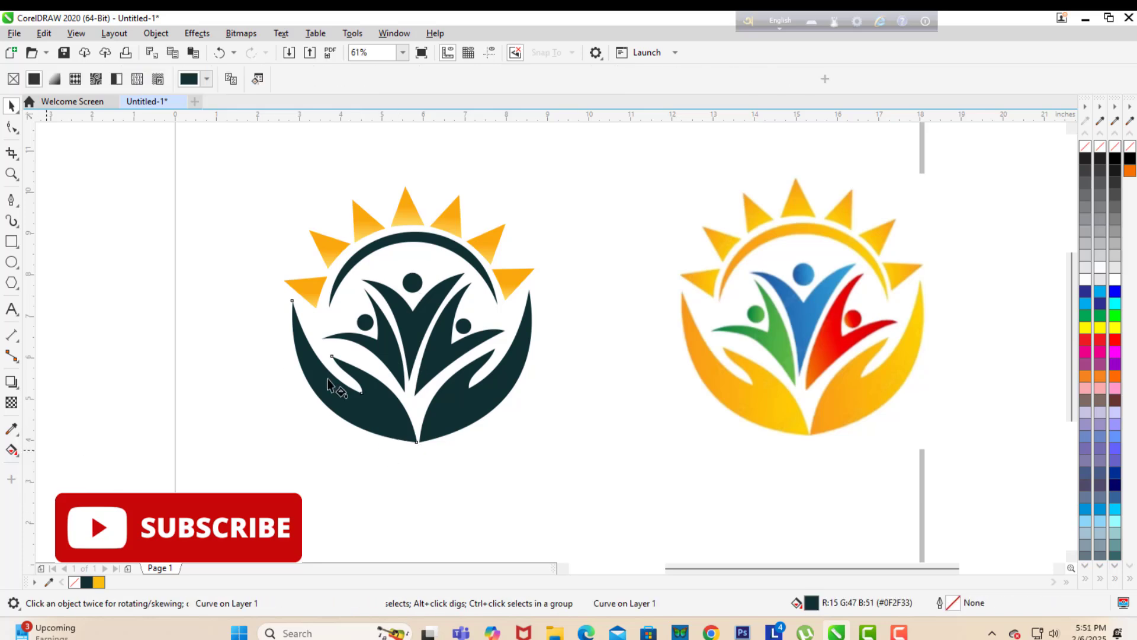
drag(293, 327, 401, 426)
click(294, 327)
click(230, 342)
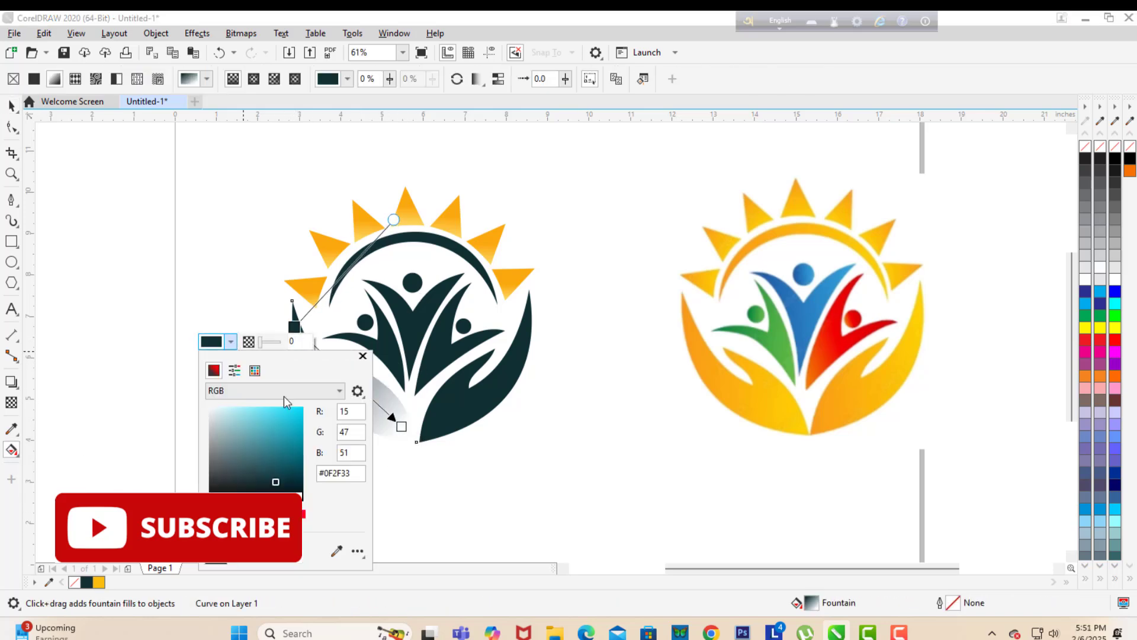
drag(309, 357, 177, 163)
click(205, 355)
click(702, 334)
Step: Set the wrist end of the left hand's gradient to yellow sampled from the reference and adjust both gradient ends
click(401, 426)
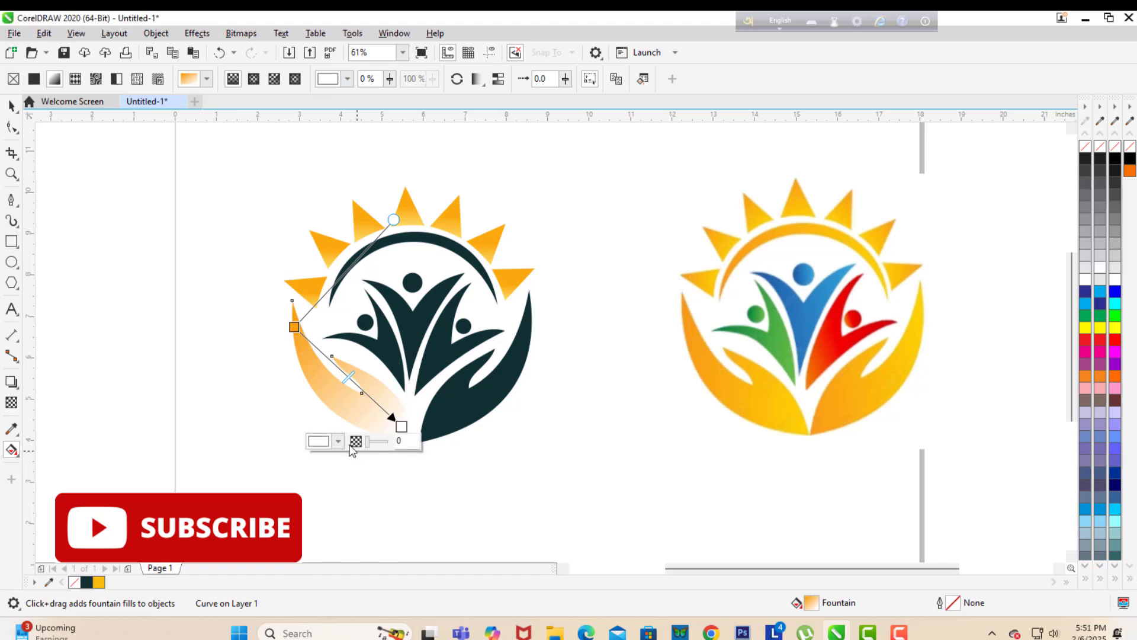
click(340, 442)
click(443, 413)
click(791, 424)
click(470, 218)
drag(294, 327, 307, 353)
drag(401, 427, 406, 429)
Step: Copy the left hand's gradient to the right hand and redirect it from orange at the wrist to yellow at the upper fingertip
click(481, 411)
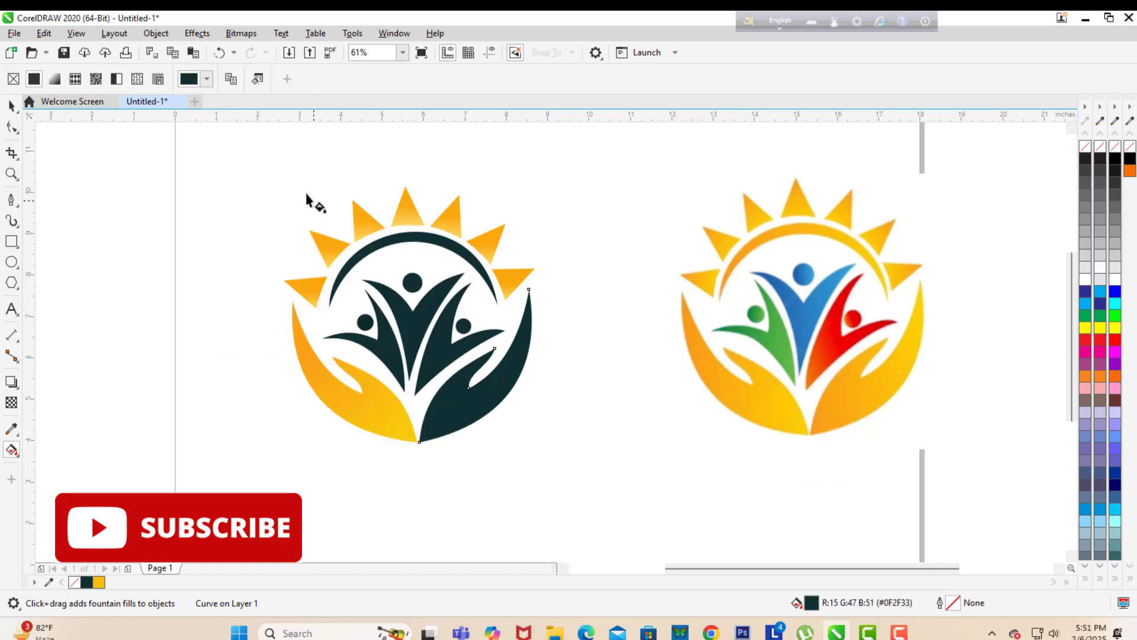
click(329, 380)
drag(432, 348, 431, 427)
drag(521, 428, 529, 309)
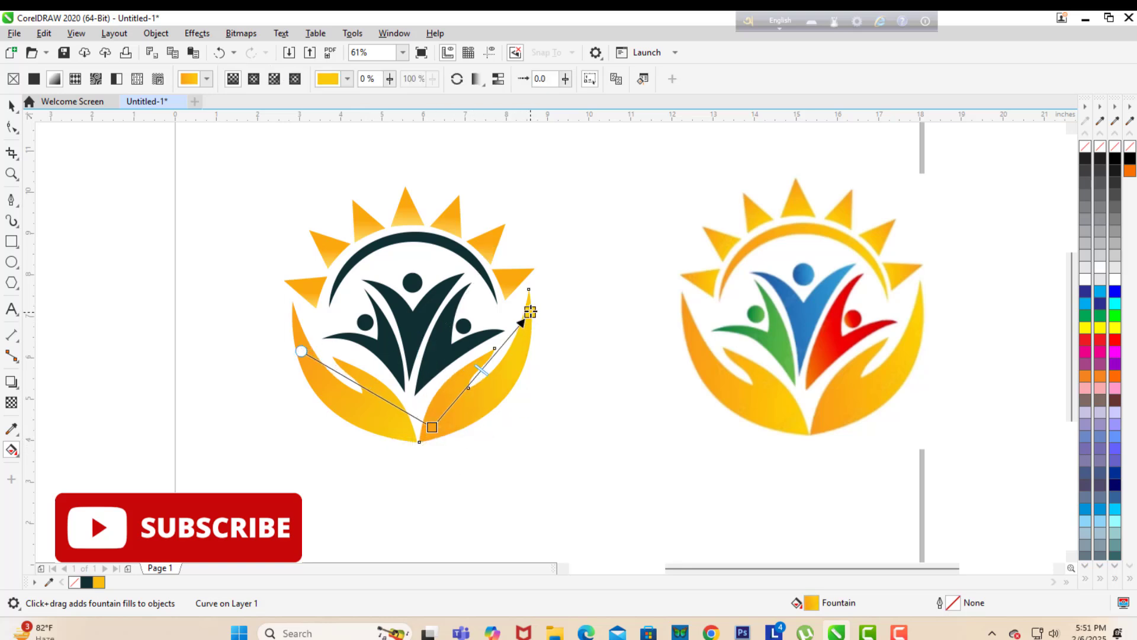
click(12, 107)
click(68, 171)
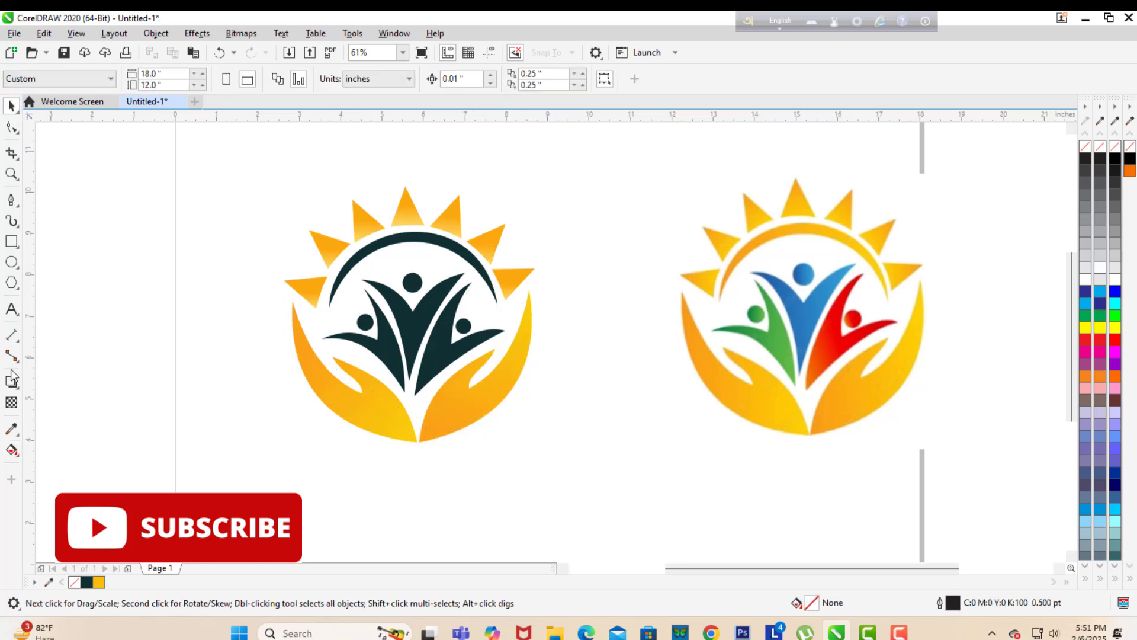
Step: Copy the left hand's orange-to-yellow gradient to the sun arc
click(408, 431)
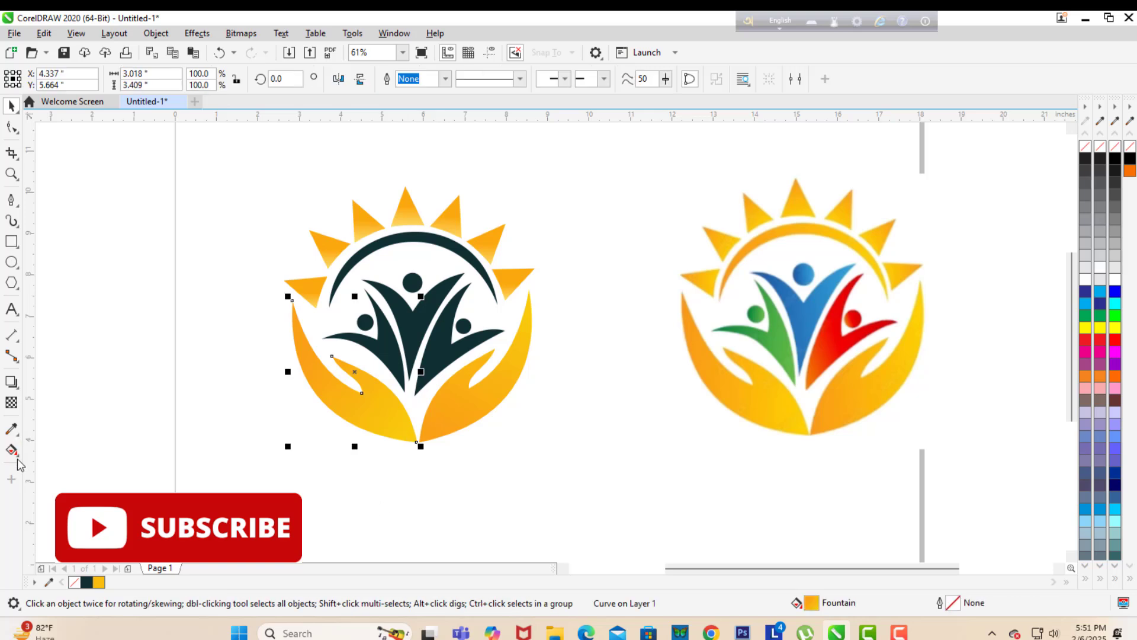
click(16, 456)
click(34, 450)
click(408, 238)
click(233, 85)
click(339, 385)
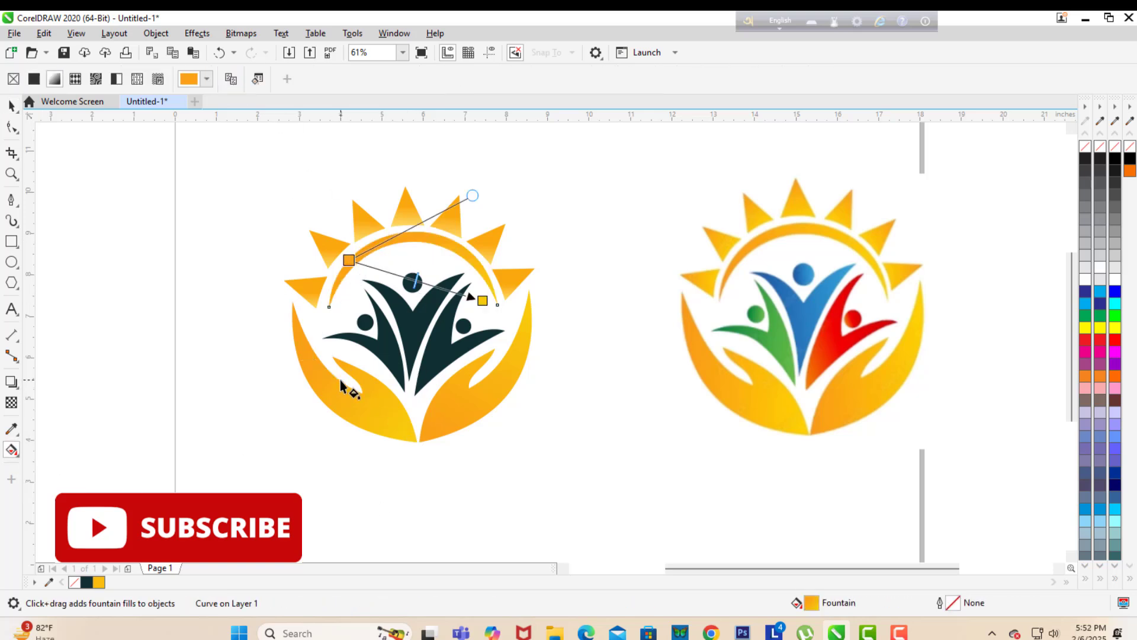
Step: Reshape the sun arc's gradient so it runs almost horizontally from orange on the left to yellow on the right
drag(480, 300, 490, 283)
drag(465, 178, 396, 158)
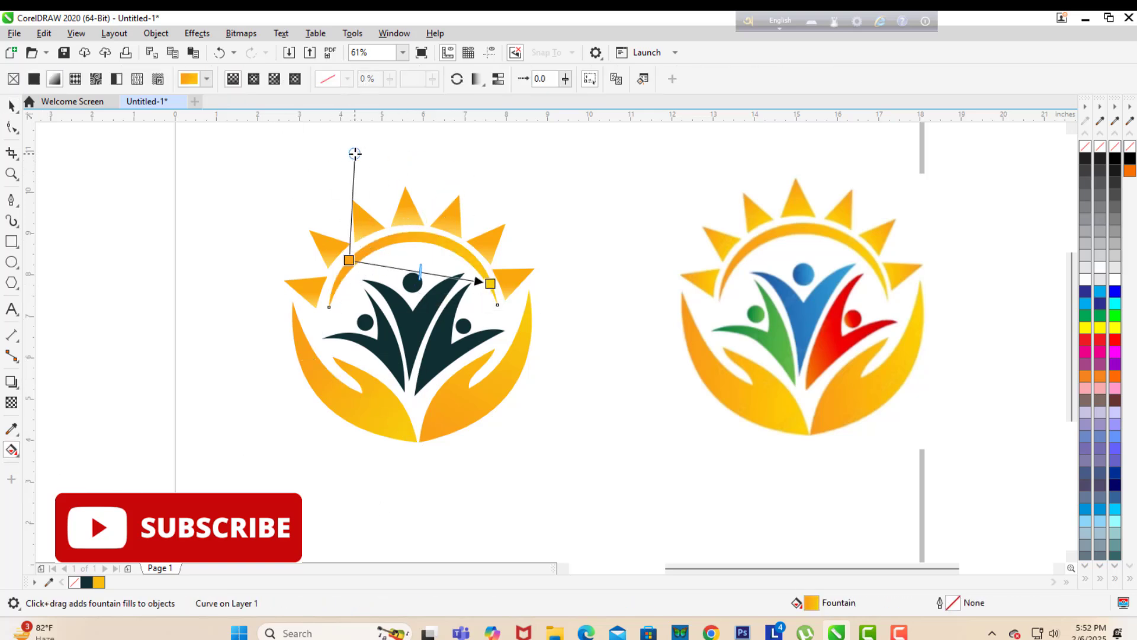
click(12, 108)
click(79, 261)
Step: Smart-fill the left figure's body with green #4DAD41 sampled from the reference logo
click(16, 457)
click(58, 468)
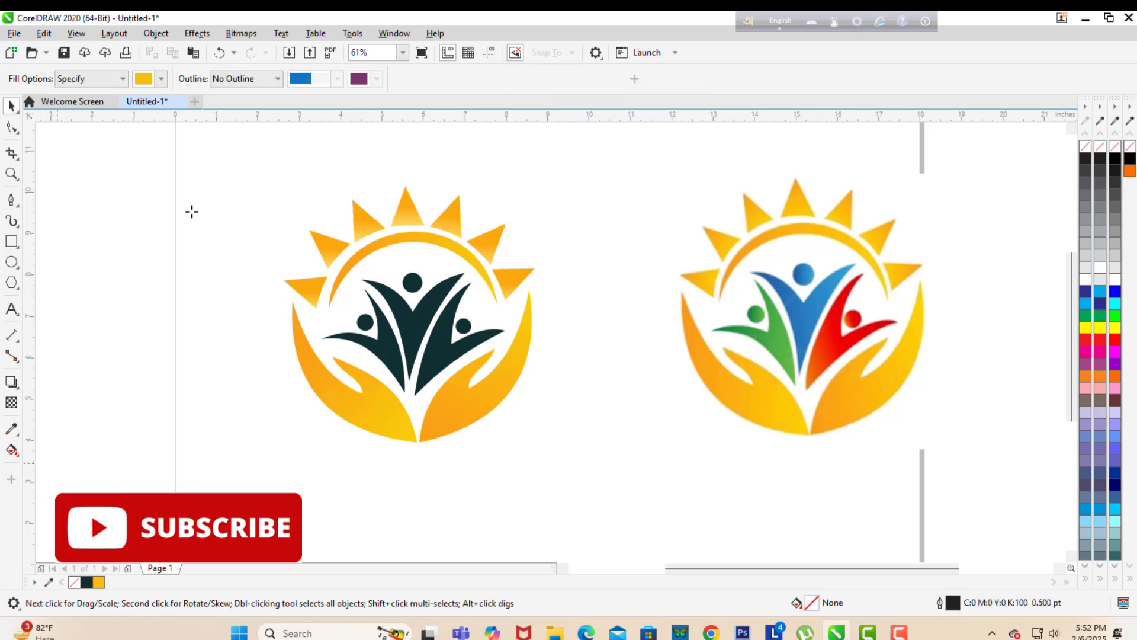
click(163, 82)
click(270, 287)
click(776, 334)
click(377, 347)
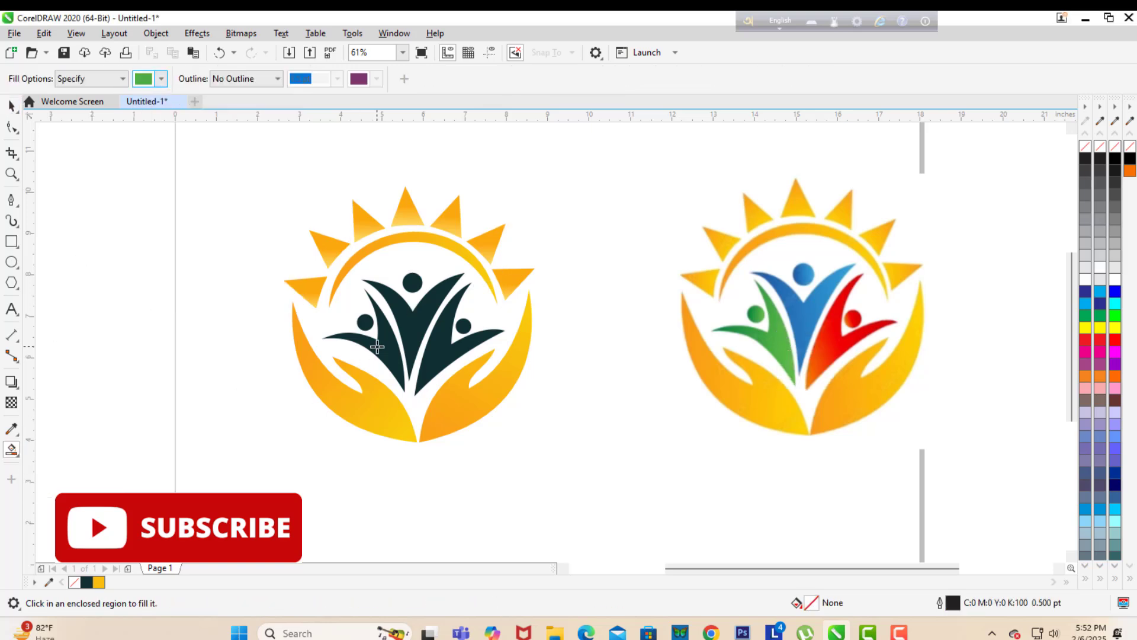
Step: Fill the middle figure's body with blue #287BBD sampled from the reference logo
click(161, 78)
click(799, 322)
click(409, 326)
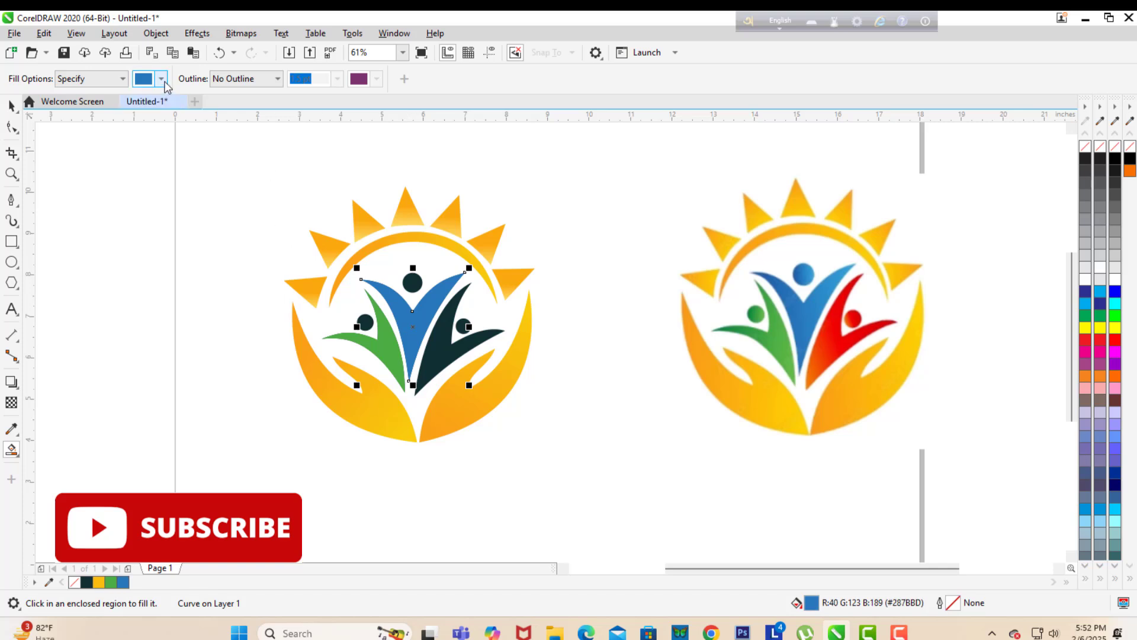
Step: Fill the right figure's body and head with red #F02101 sampled from the reference logo
click(161, 79)
click(270, 290)
click(835, 344)
click(403, 386)
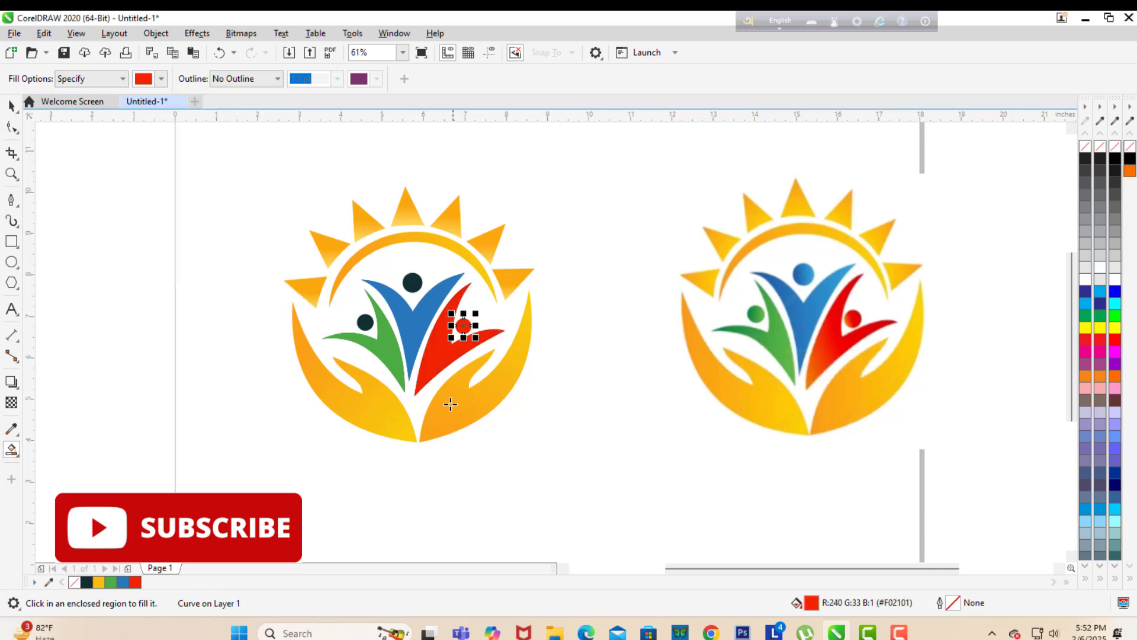
Step: Fill the middle figure's head with the blue #287BBD sampled from its body
click(162, 79)
click(271, 289)
click(410, 325)
click(412, 282)
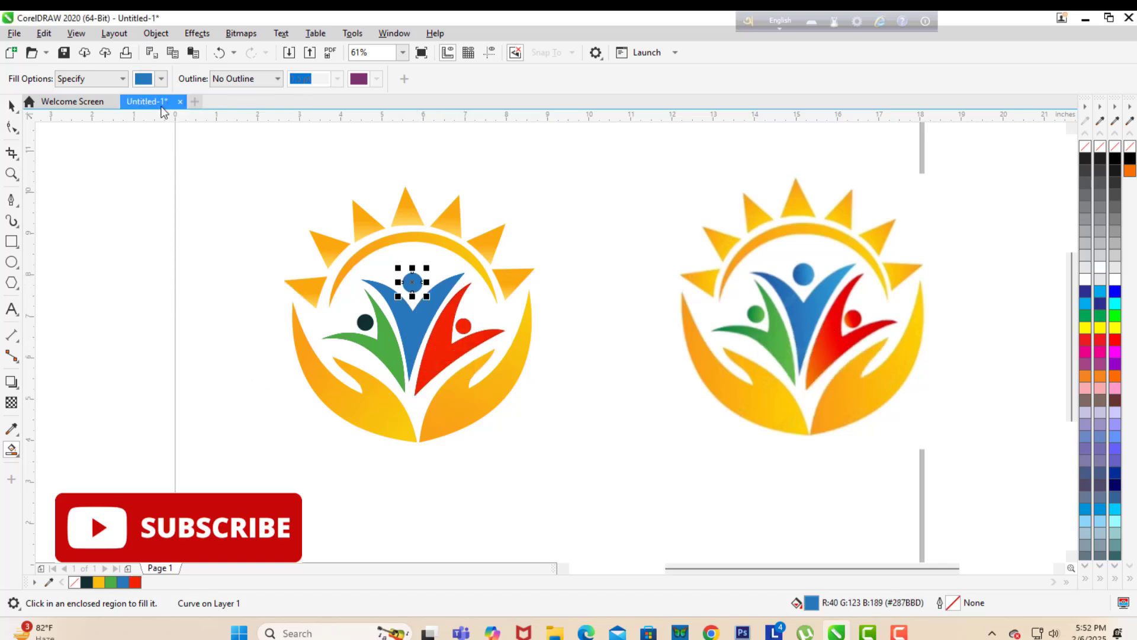
Step: Fill the left figure's head with the green #4DAD41 sampled from its body
click(161, 79)
click(271, 289)
click(385, 348)
click(366, 323)
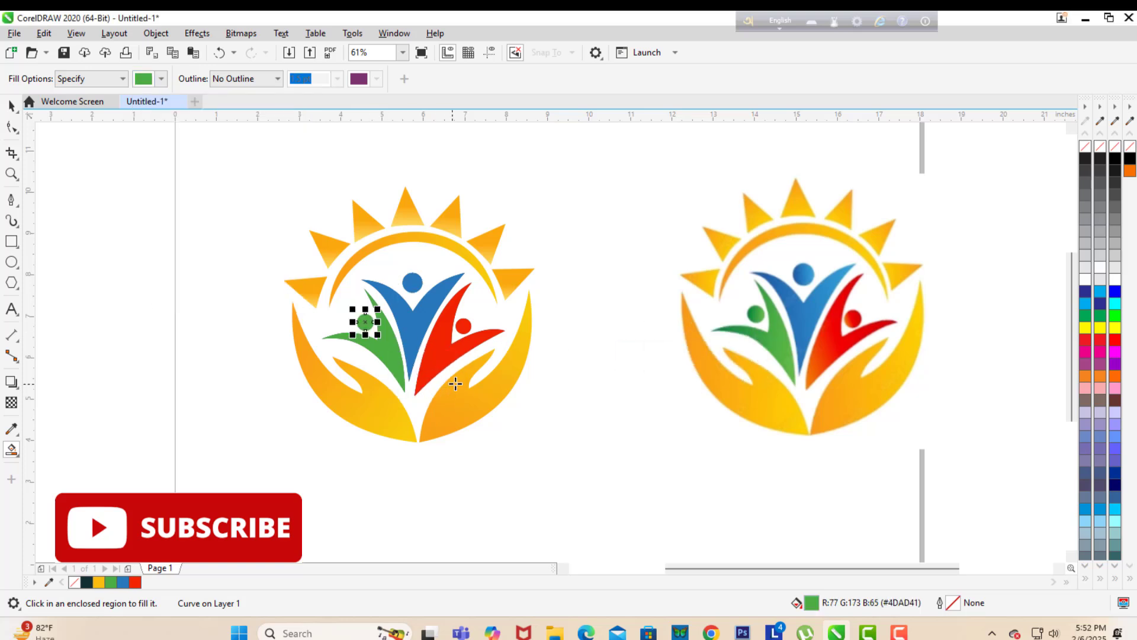
Step: Group all 22 traced shapes of the logo into one object
click(11, 109)
click(85, 201)
drag(557, 390, 571, 426)
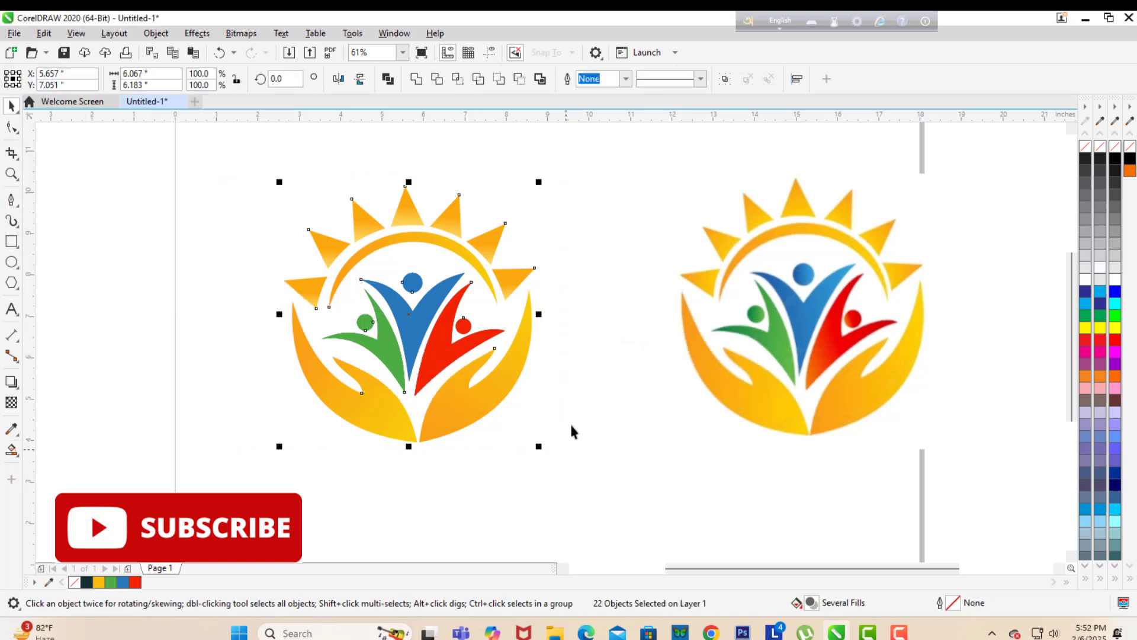
Step: Delete the reference logo bitmap beside the traced logo
drag(837, 354, 820, 356)
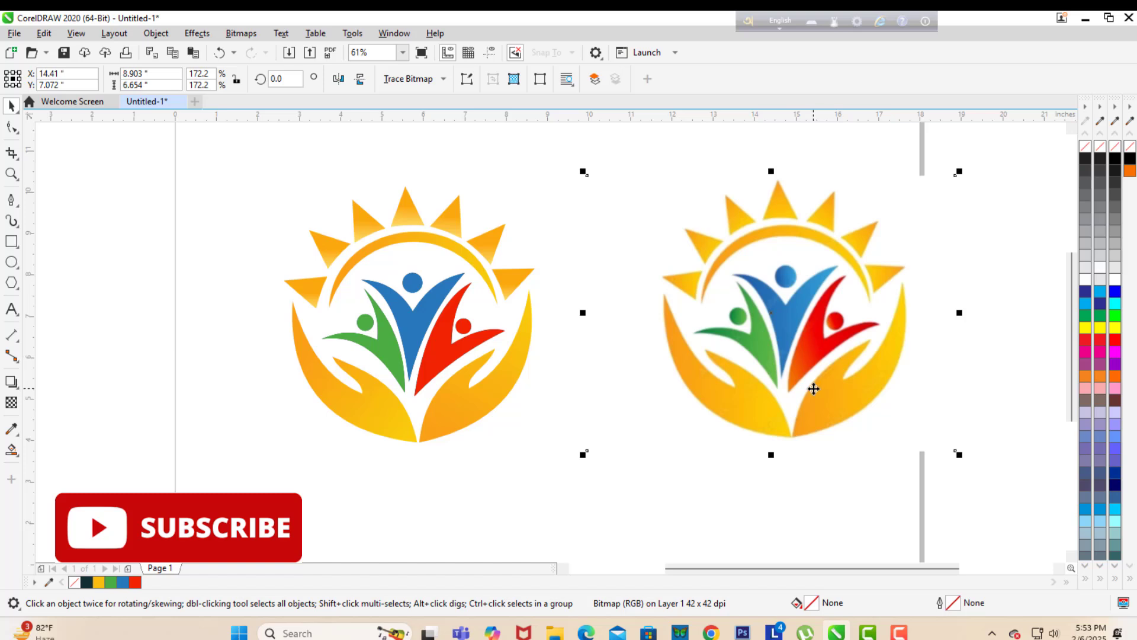
key(Delete)
double_click(15, 177)
click(12, 107)
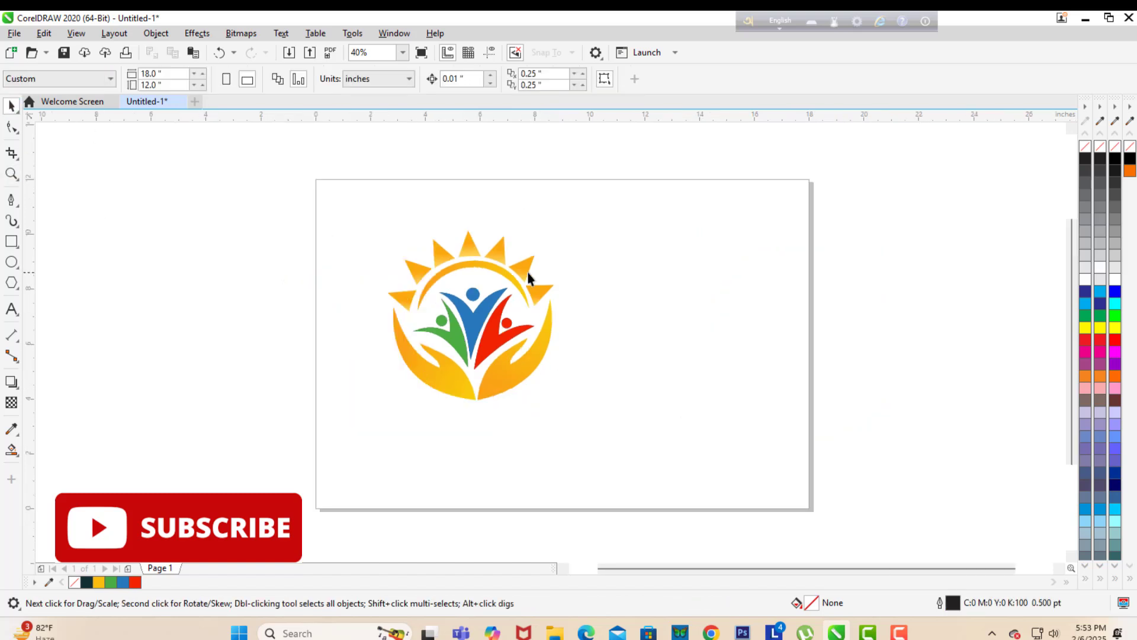
Step: Scale the logo group down proportionally and move it to the right part of the page
click(527, 274)
drag(558, 226, 526, 259)
drag(468, 336, 720, 341)
Step: Draw a wide rectangle in the middle of the page and move the logo off the page to its right
key(F6)
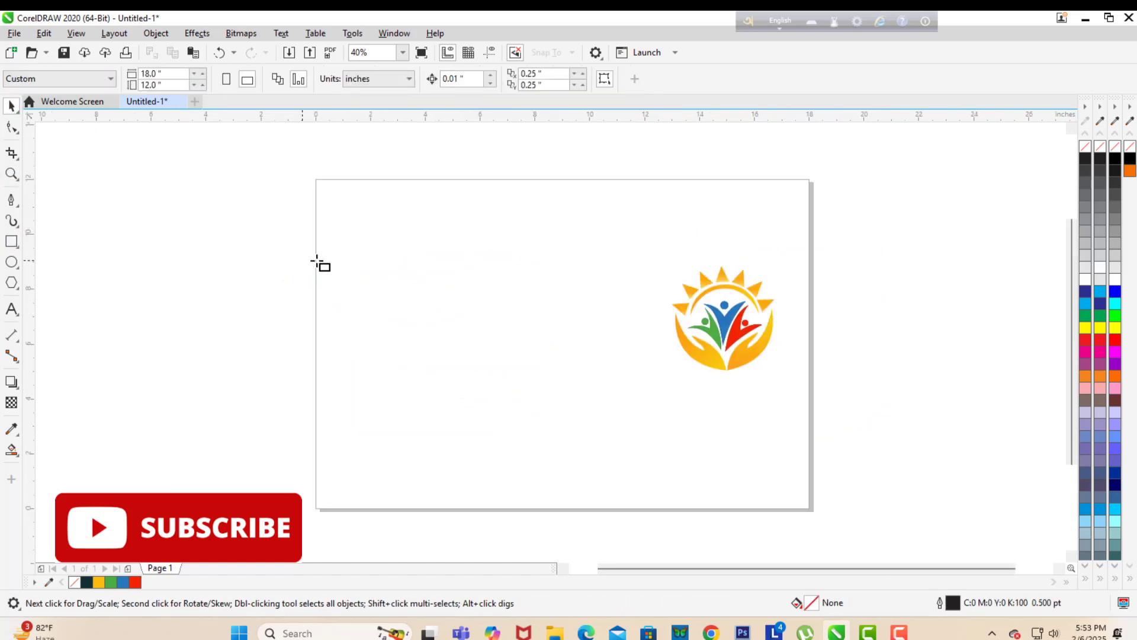
drag(338, 252, 676, 437)
click(11, 108)
click(195, 189)
drag(737, 335, 921, 285)
click(890, 320)
Step: Reposition and narrow the rectangle to about 11.69 by 6.74 inches, centred on the page
click(491, 356)
drag(504, 348, 541, 331)
drag(371, 328, 385, 328)
Step: Chamfer the rectangle's four corners by about 0.65 inches and fill it with black #000000
key(F10)
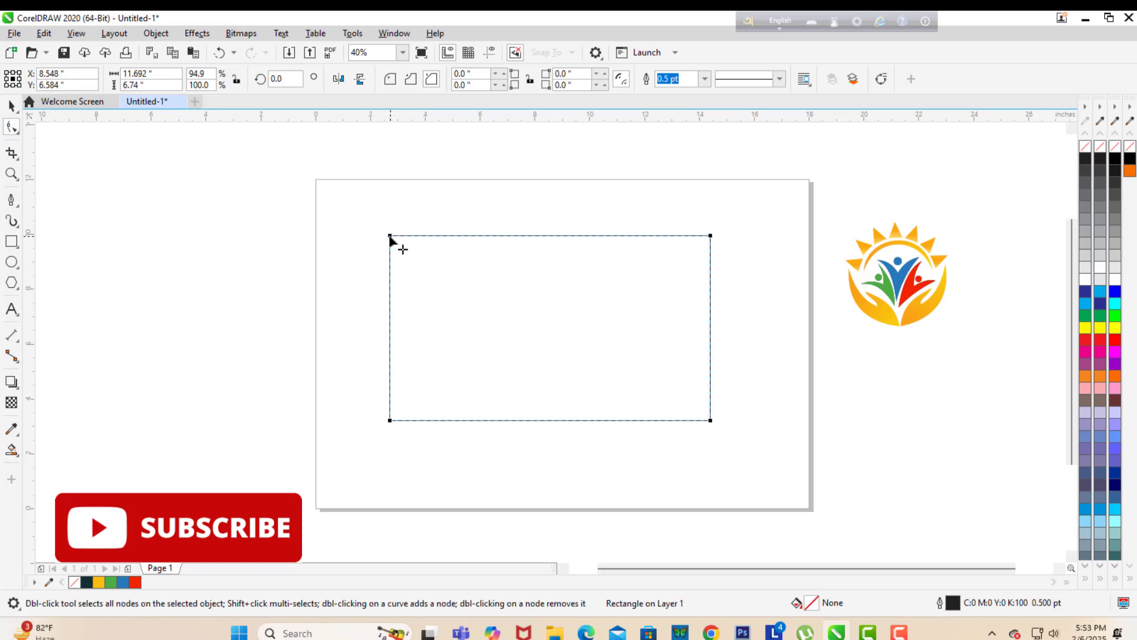
drag(389, 235, 389, 254)
key(space)
click(1114, 158)
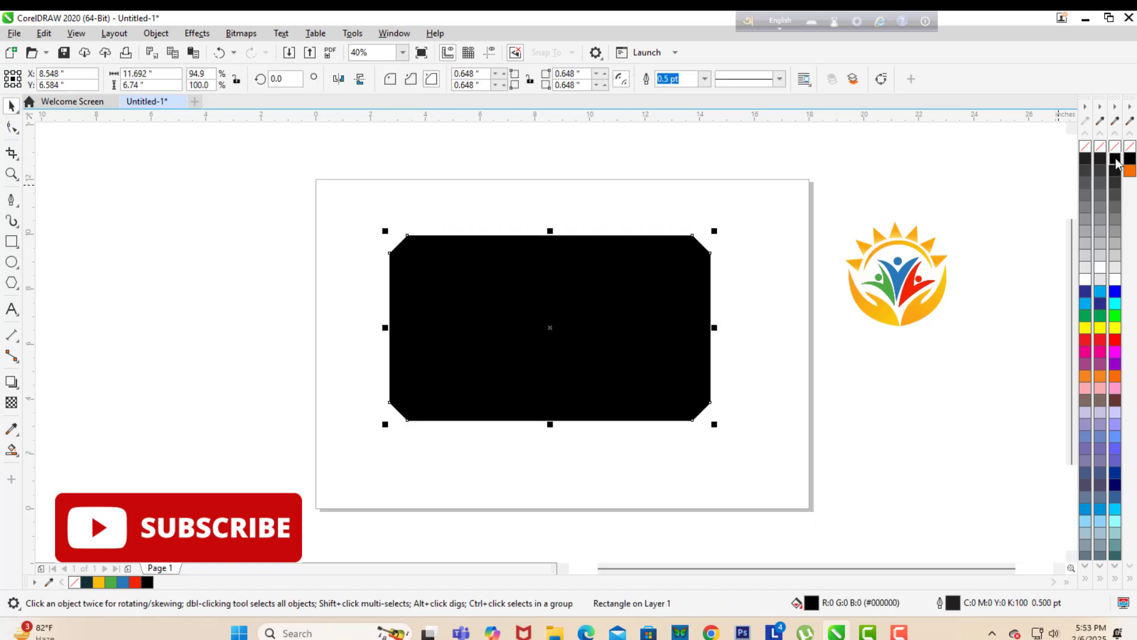
Step: Place the logo in front of the black rectangle's upper middle, scaled to about 3.26 by 3.32 inches
drag(912, 296, 559, 315)
key(shift+Page_Up)
drag(602, 238, 594, 244)
drag(541, 298, 543, 293)
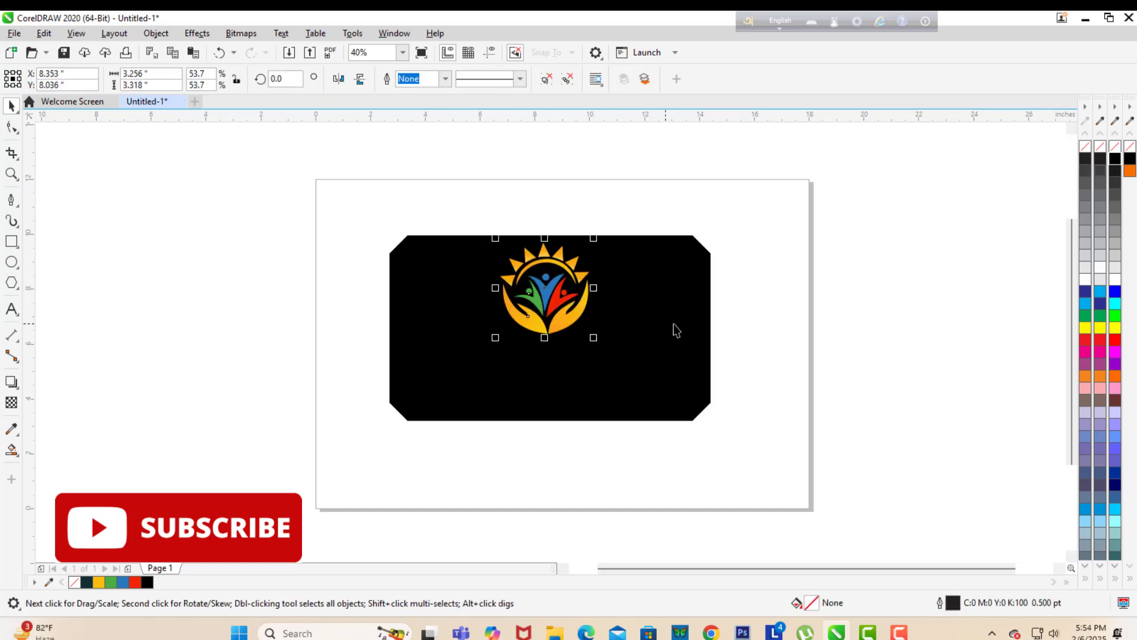
Step: Make a vertically mirrored copy of the logo and move it straight down until it meets the original's base
click(360, 80)
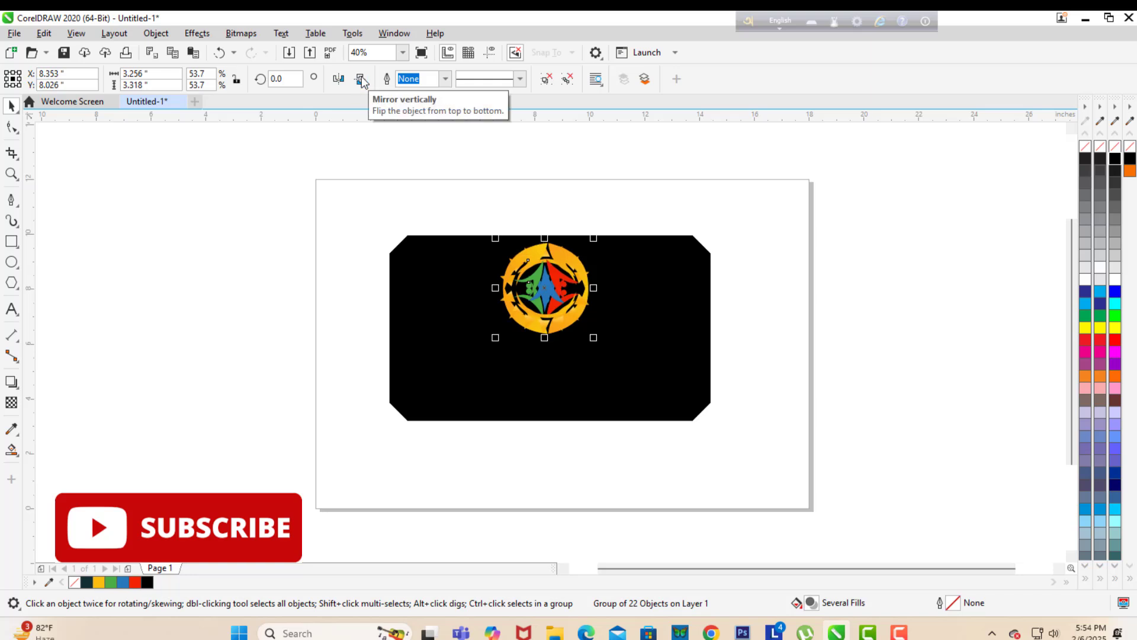
key(Down)
key(Down)
key(Down)
key(Down)
key(Down)
key(Down)
key(Down)
key(Down)
key(Down)
key(Down)
key(Down)
key(Down)
key(Down)
key(Down)
key(Down)
key(Down)
key(Down)
key(Down)
key(Down)
key(Down)
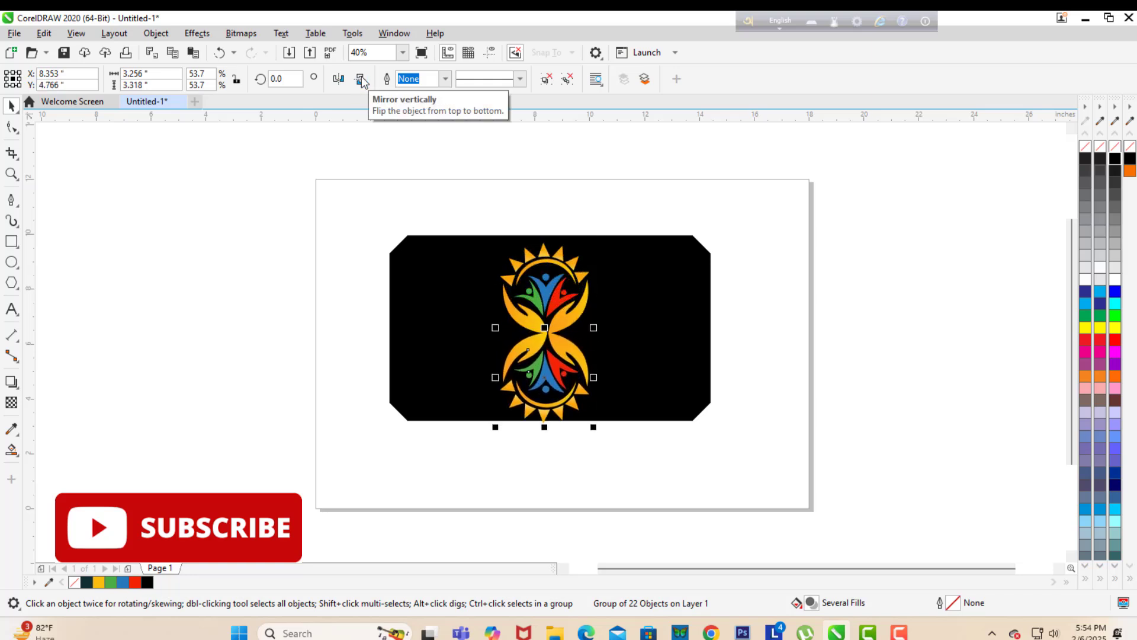
Step: Extend the black rectangle upward and downward to a height of about 7.31 inches around both logos
click(474, 243)
drag(549, 234, 549, 223)
drag(549, 426, 549, 433)
click(497, 223)
click(570, 354)
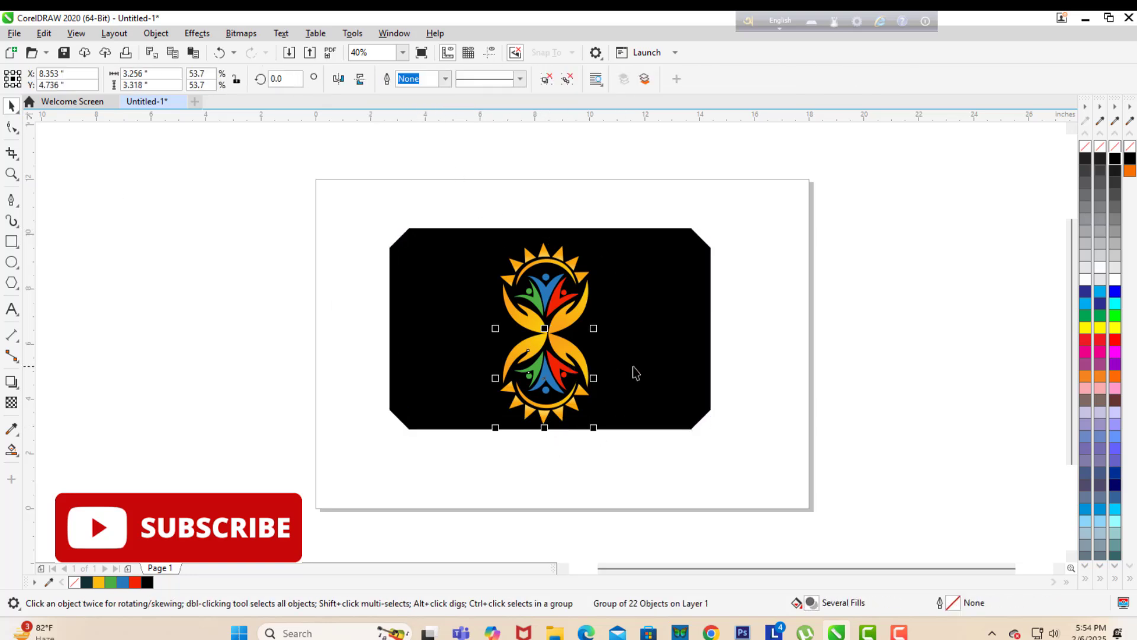
Step: Group the logo with its mirrored copy and centre the pair on the black rectangle
drag(462, 214, 637, 454)
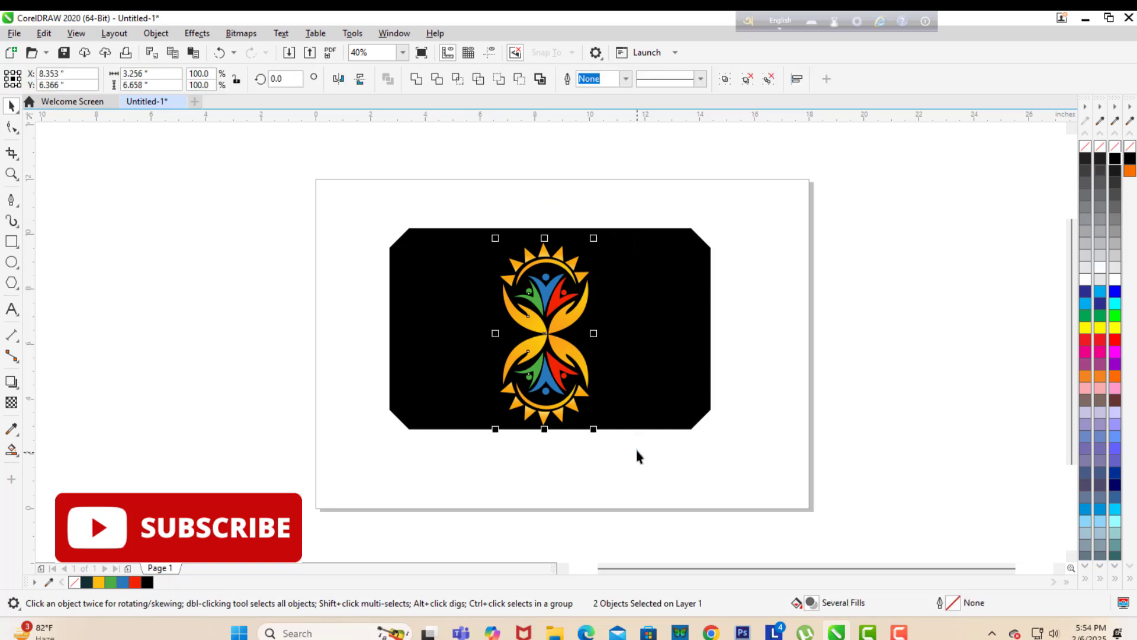
key(ctrl+g)
shift+click(708, 373)
key(c)
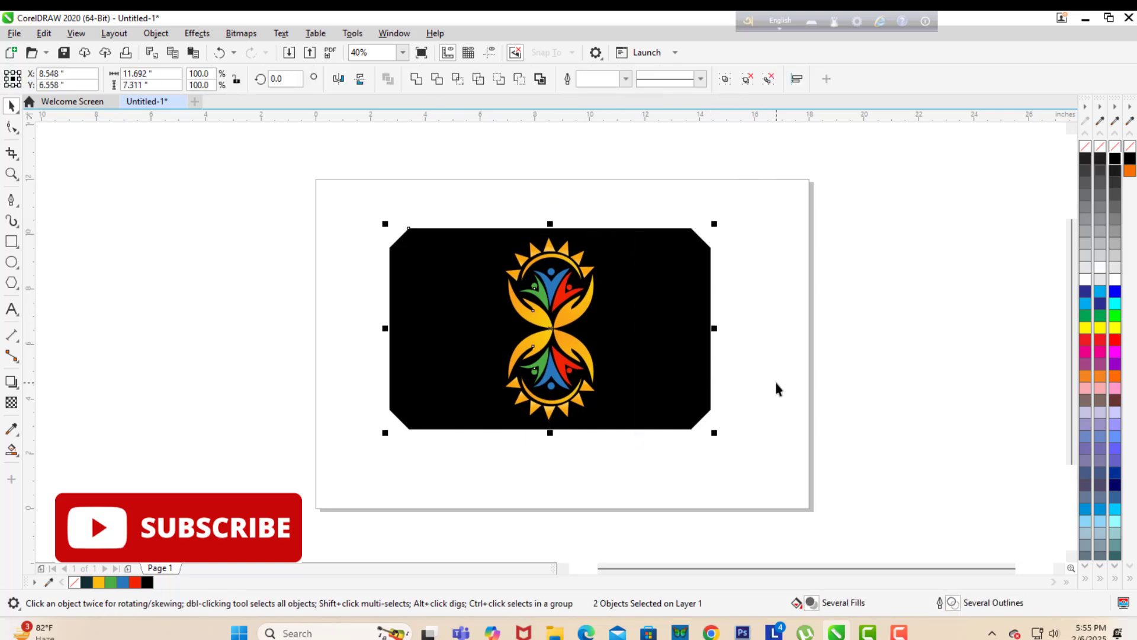
Step: Ungroup the upright logo and its mirrored copy
key(Escape)
click(560, 348)
click(547, 79)
key(Escape)
Step: Apply a vertical linear fountain transparency to the mirrored logo so it fades downward to 100% like a reflection
click(588, 362)
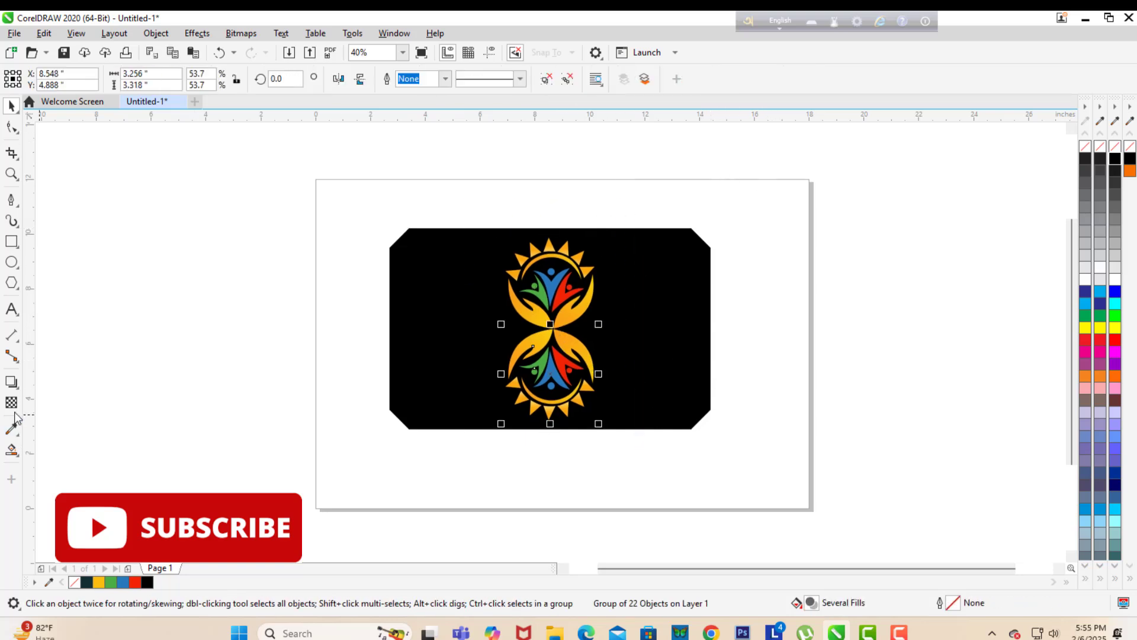
click(11, 402)
drag(547, 419, 546, 322)
drag(538, 456, 550, 382)
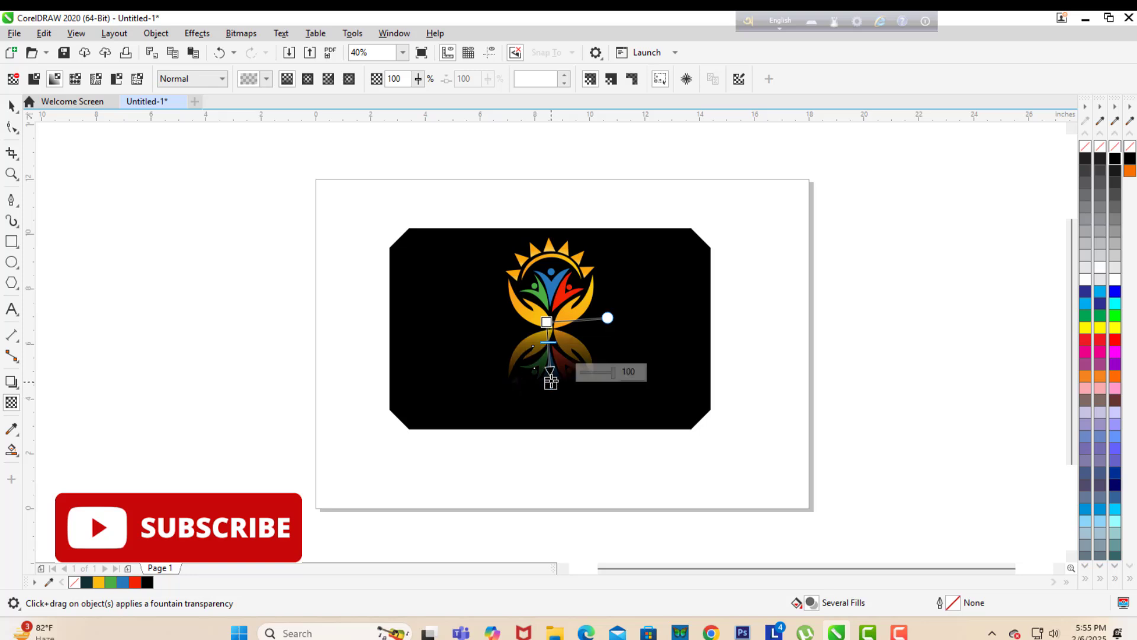
drag(546, 321, 552, 321)
drag(555, 386, 552, 375)
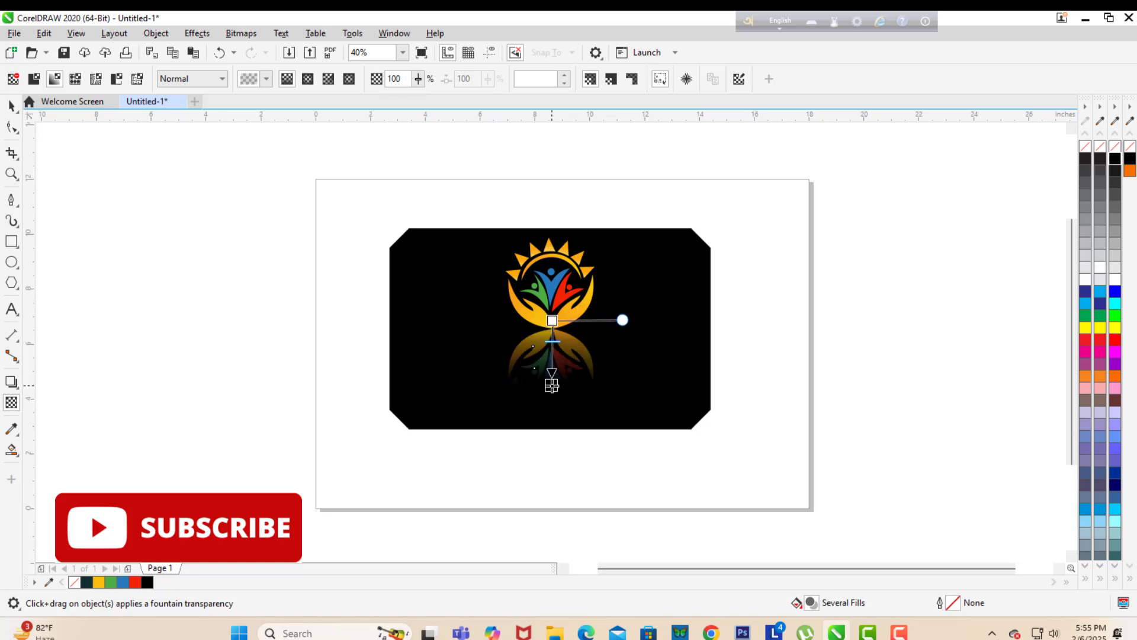
click(11, 106)
click(165, 251)
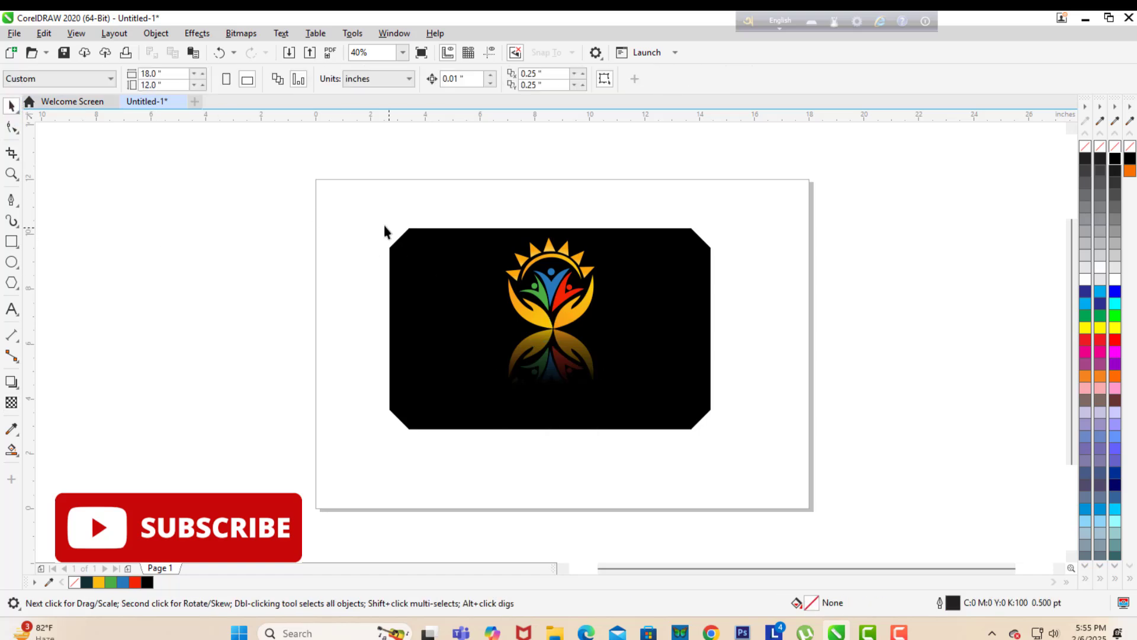
Step: Group the black rectangle, logo and reflection, and shift the group slightly toward the lower right of the page
drag(750, 456, 751, 454)
click(727, 80)
click(752, 314)
click(578, 340)
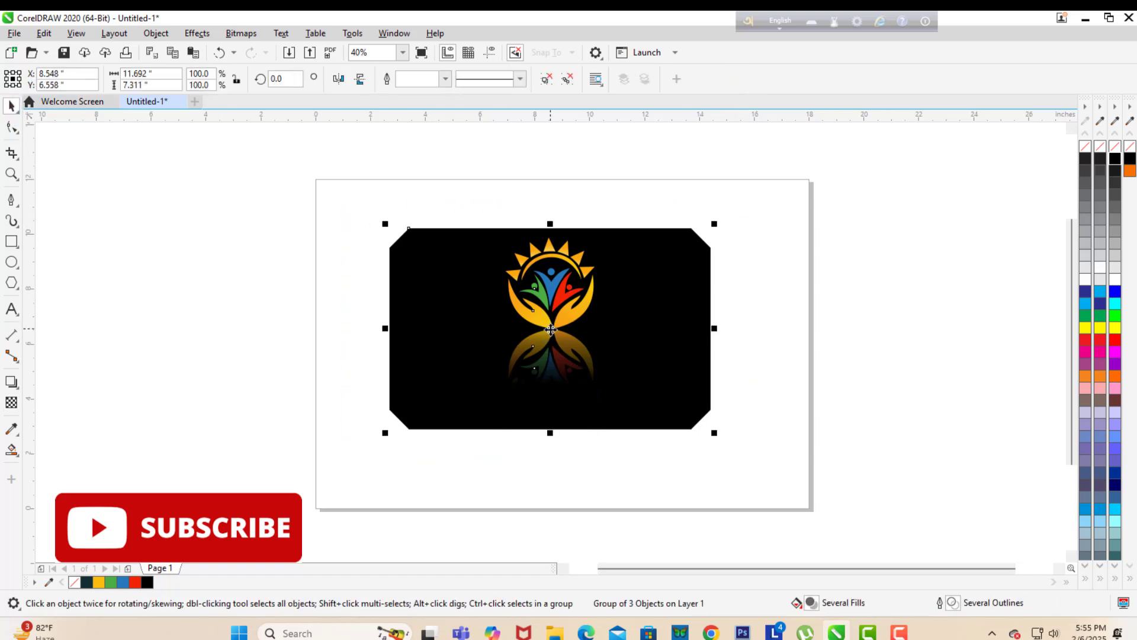
drag(551, 330, 561, 340)
click(873, 294)
Step: Examine the finished logo and its faded reflection on the black background close up
key(z)
drag(338, 214, 755, 480)
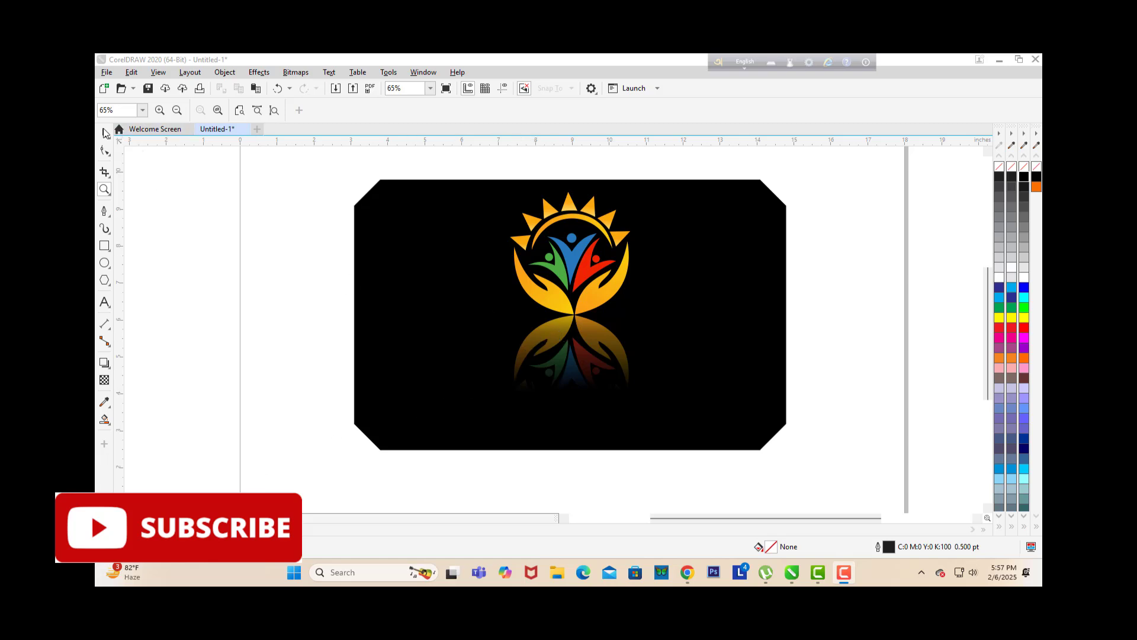
key(space)
click(548, 296)
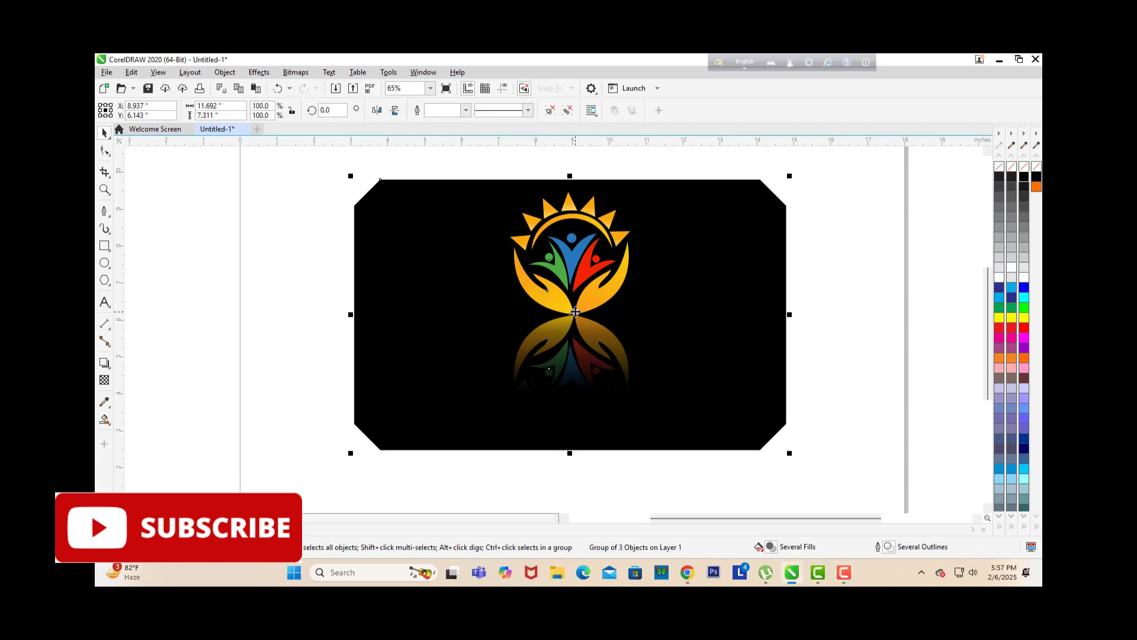
click(105, 191)
drag(661, 272, 691, 457)
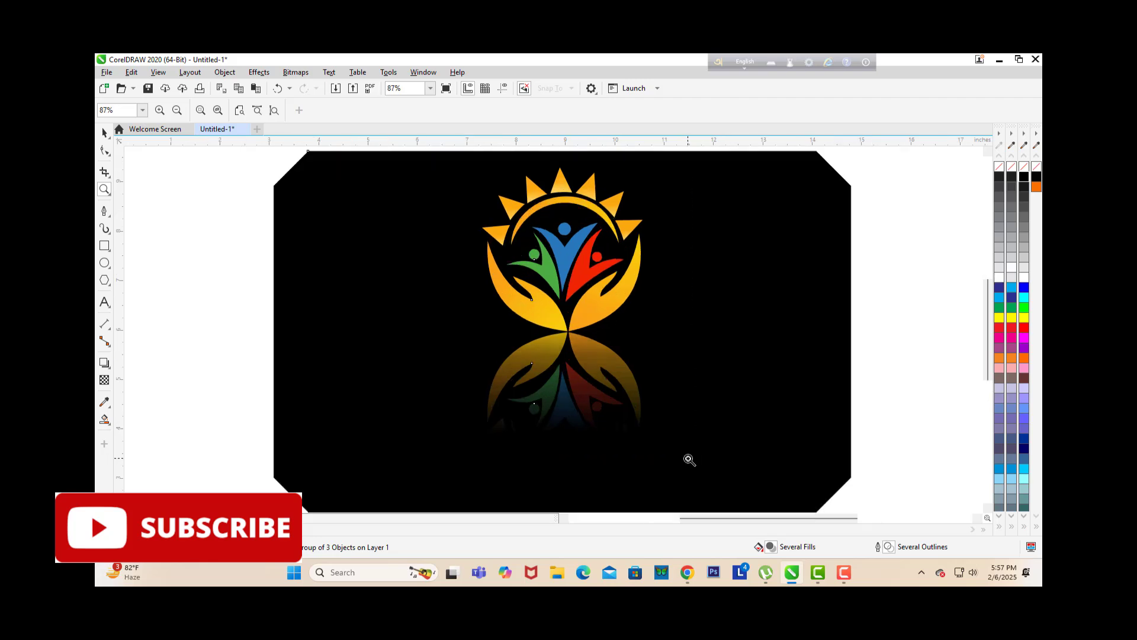